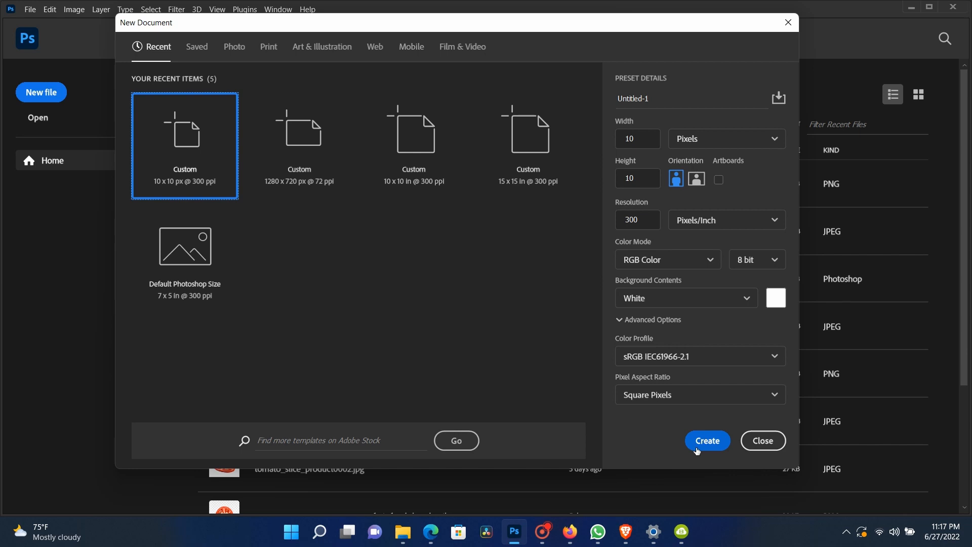
# Step: Create the 10 px square document and resize the image to 10 inches wide at 300 ppi
pyautogui.click(697, 451)
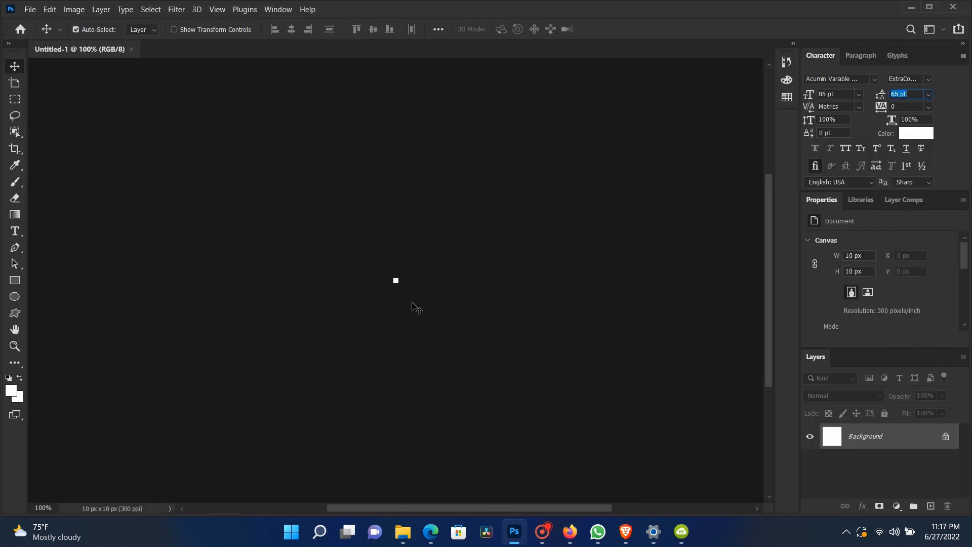
pyautogui.click(83, 14)
pyautogui.click(89, 93)
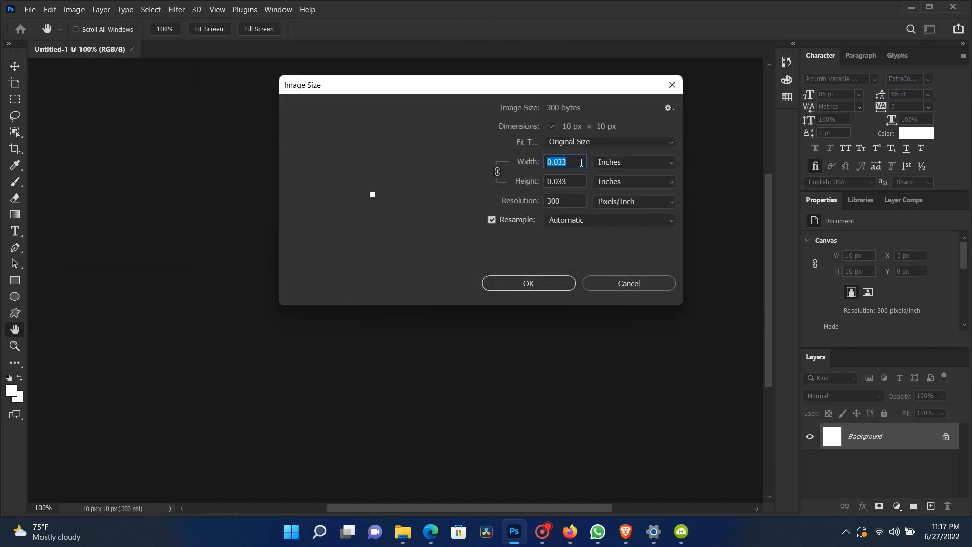
pyautogui.write('10')
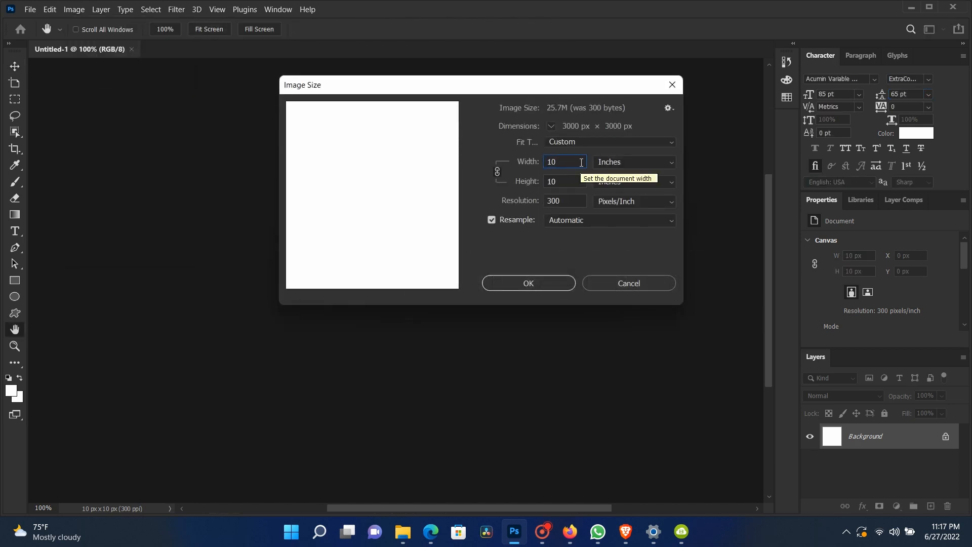
pyautogui.press('Return')
# Step: Place the profile-handsome portrait photo from the Downloads folder onto the canvas
pyautogui.scroll(-5, 519, 291)
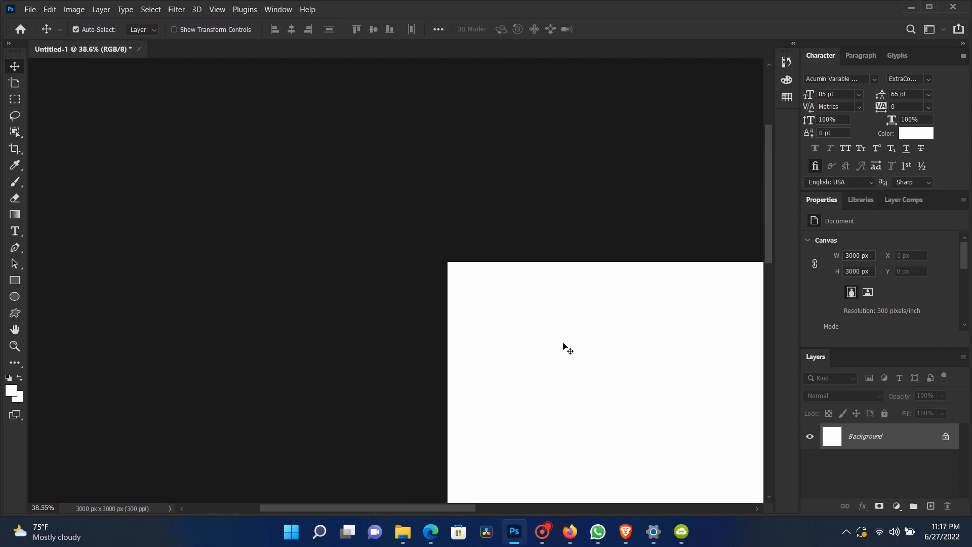
pyautogui.moveTo(598, 347); pyautogui.dragTo(332, 255)
pyautogui.scroll(-2, 331, 256)
pyautogui.moveTo(460, 306); pyautogui.dragTo(426, 202)
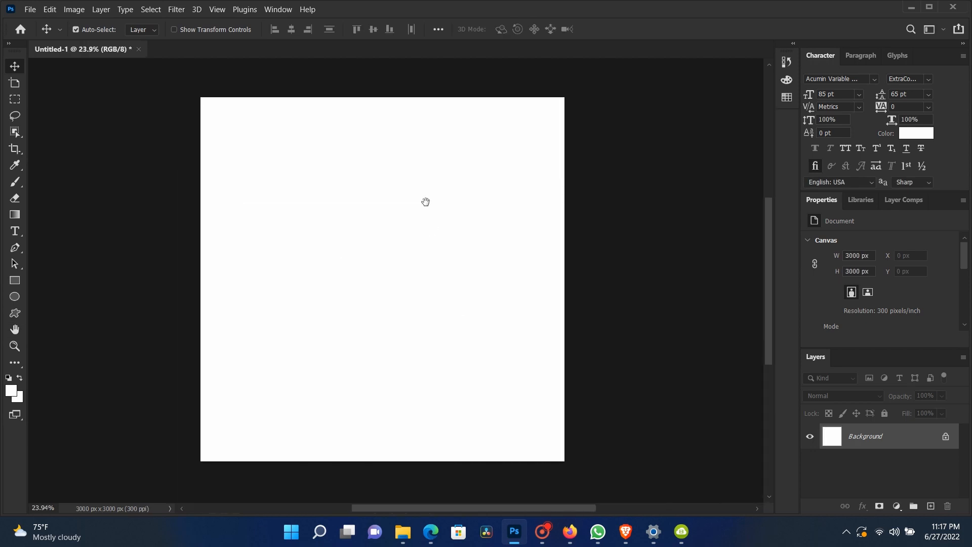
pyautogui.moveTo(403, 531)
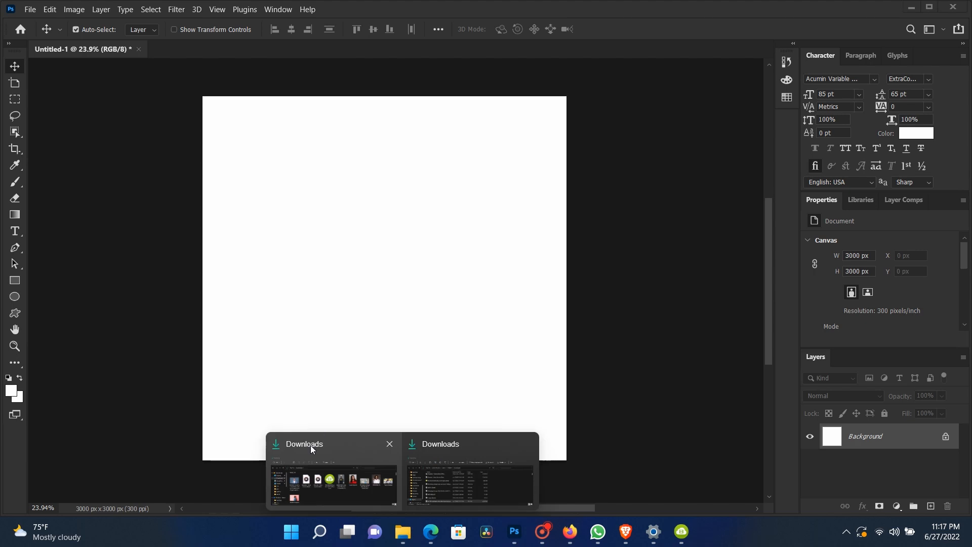
pyautogui.click(310, 449)
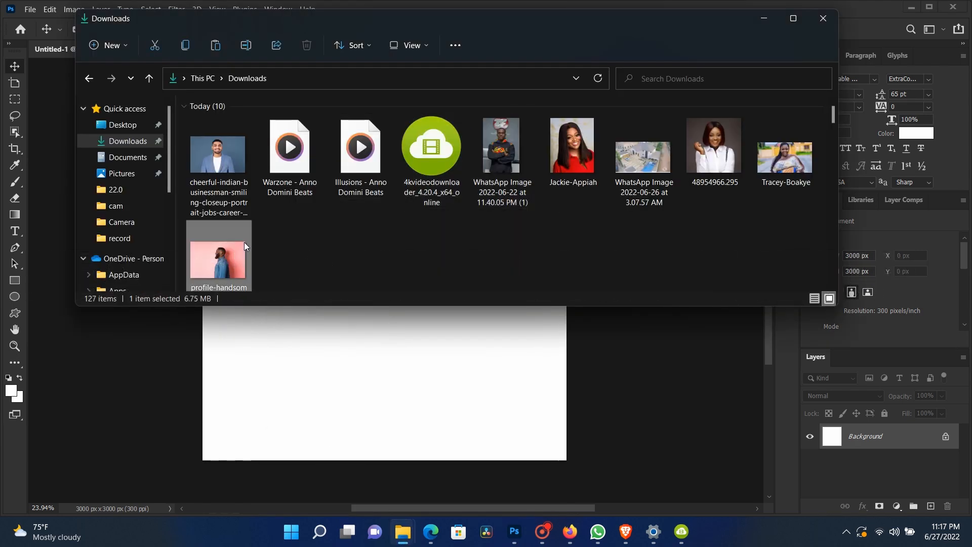
pyautogui.moveTo(244, 242); pyautogui.dragTo(305, 309)
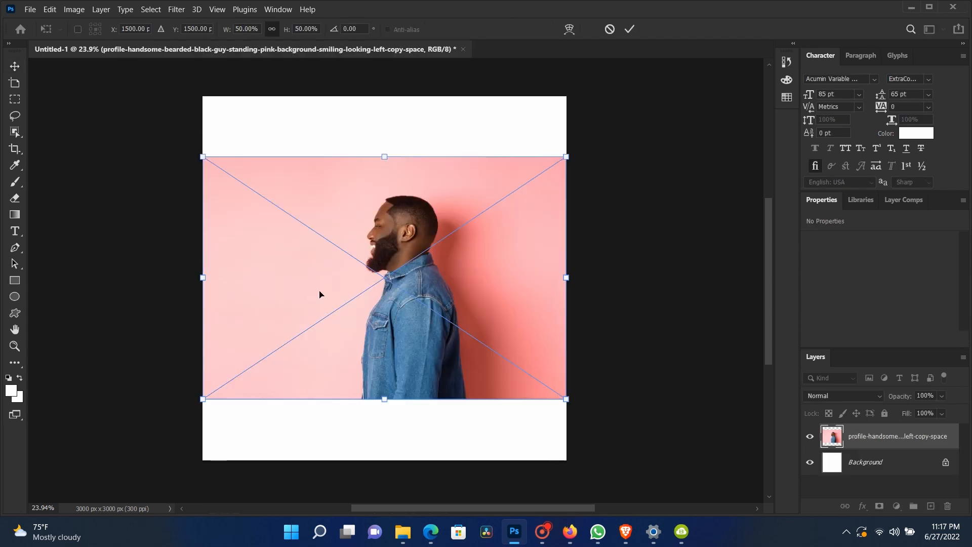
# Step: Scale the placed photo to about 77% so it covers the whole square canvas, and commit
pyautogui.moveTo(567, 157); pyautogui.dragTo(617, 123)
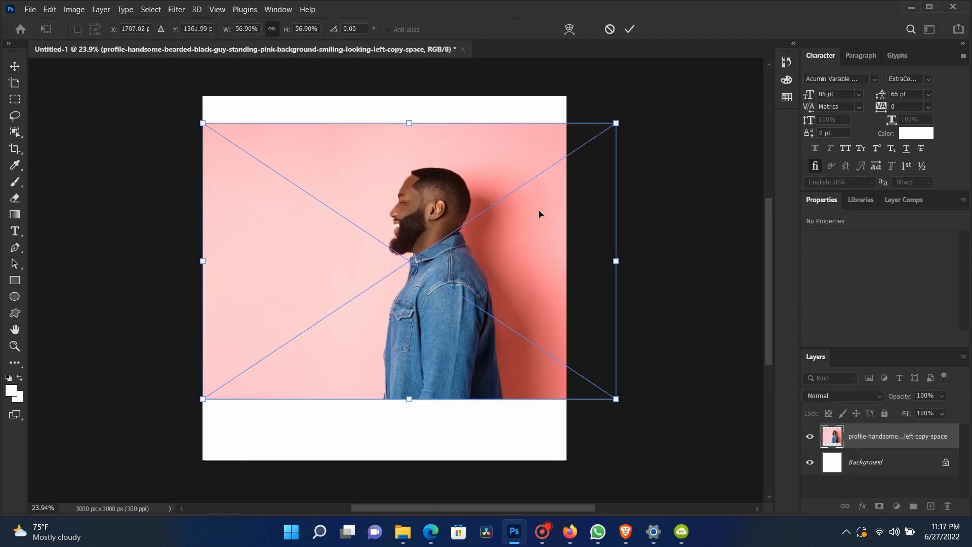
pyautogui.moveTo(617, 400); pyautogui.dragTo(703, 458)
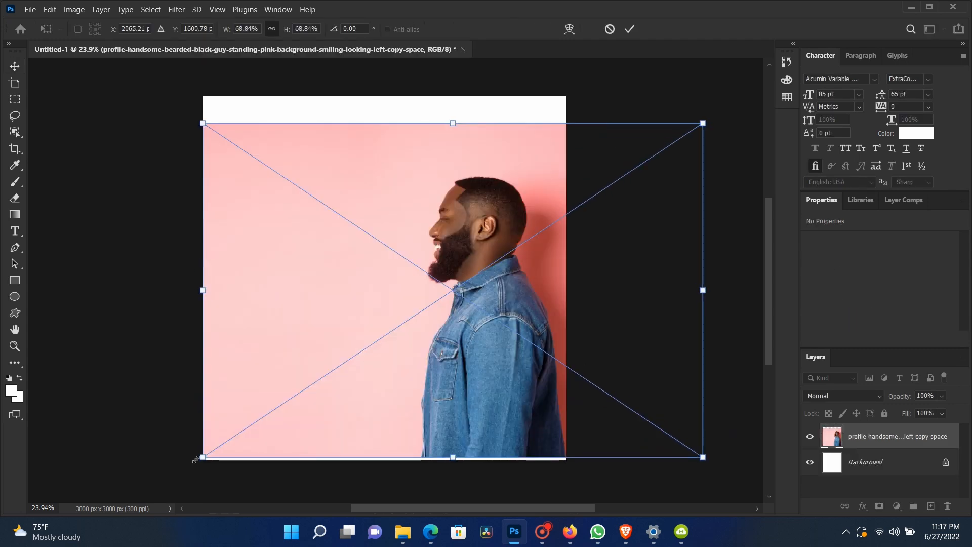
pyautogui.moveTo(195, 460); pyautogui.dragTo(188, 464)
pyautogui.moveTo(187, 122); pyautogui.dragTo(143, 94)
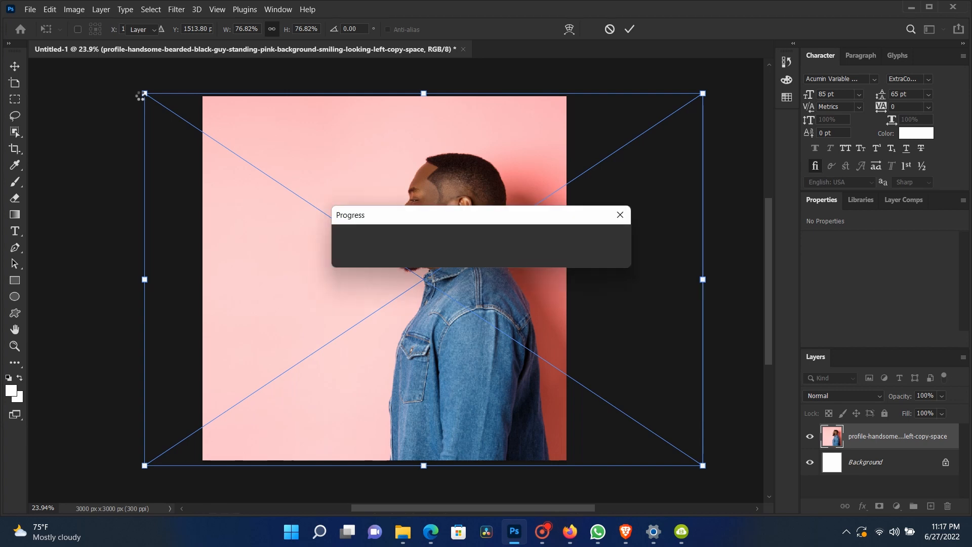
pyautogui.keyDown('ctrl'); pyautogui.click(864, 462); pyautogui.keyUp('ctrl')
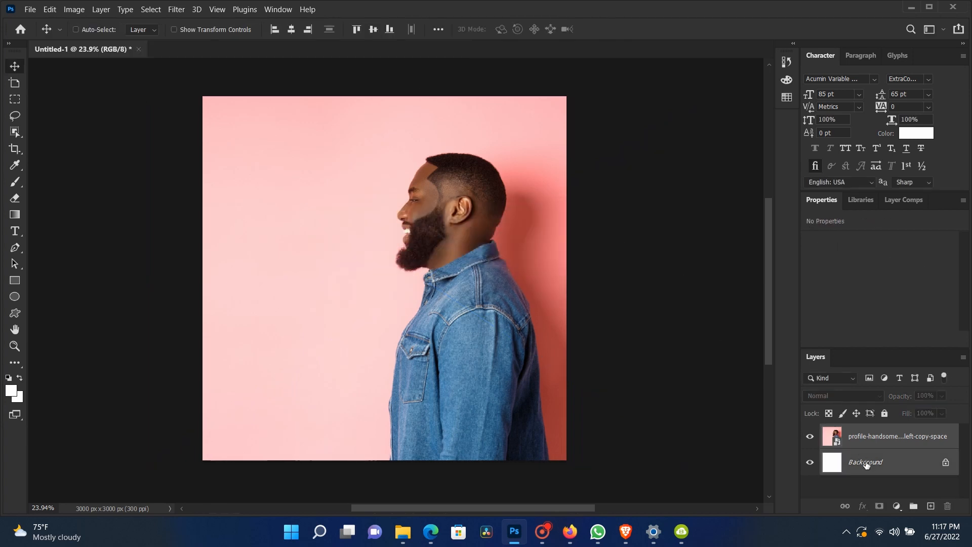
# Step: Select the photo layer and move it left so the man sits nearer the canvas centre
pyautogui.click(291, 29)
pyautogui.rightClick(411, 252)
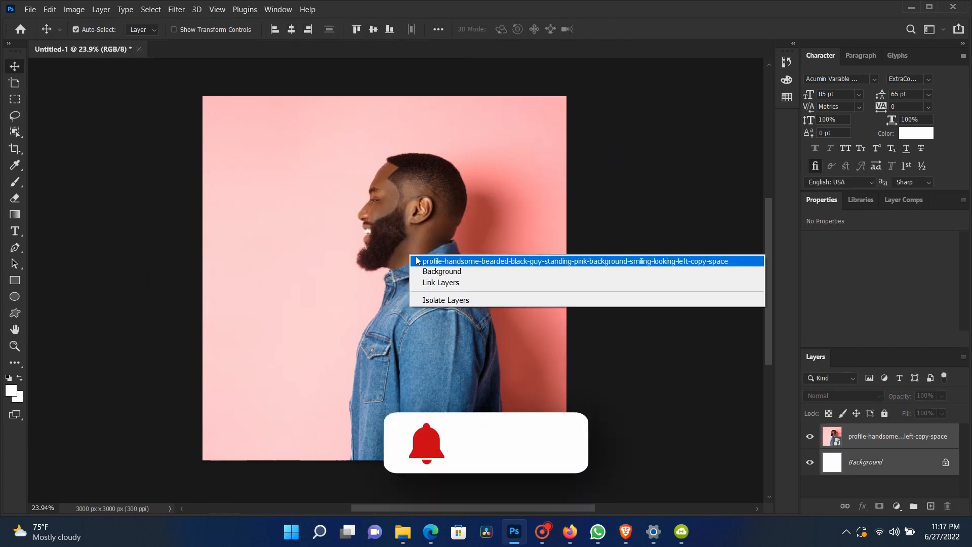
pyautogui.click(416, 256)
pyautogui.moveTo(412, 258); pyautogui.dragTo(341, 259)
pyautogui.scroll(-7, 353, 256)
pyautogui.scroll(8, 352, 257)
pyautogui.scroll(-2, 383, 276)
pyautogui.scroll(1, 384, 276)
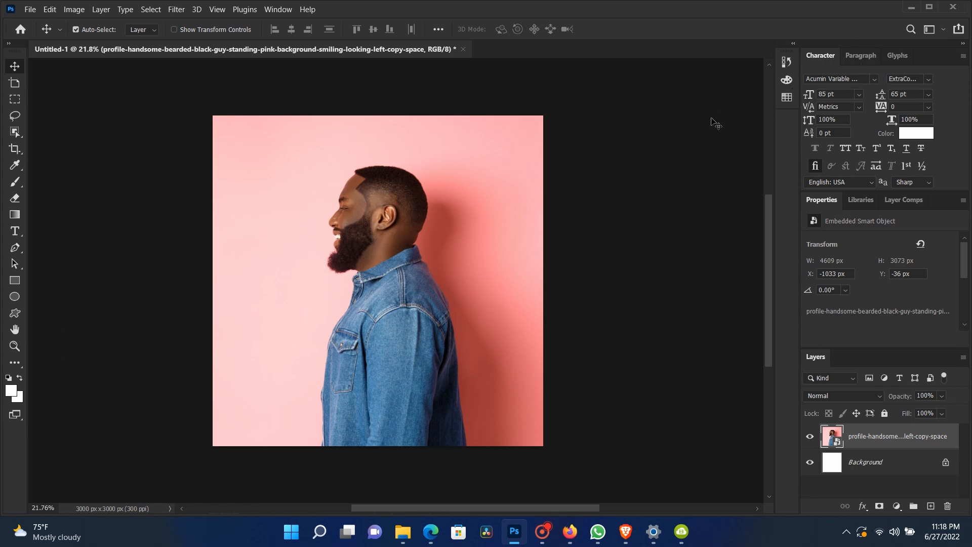
# Step: Select the Background layer and switch the workspace to Essentials
pyautogui.click(662, 134)
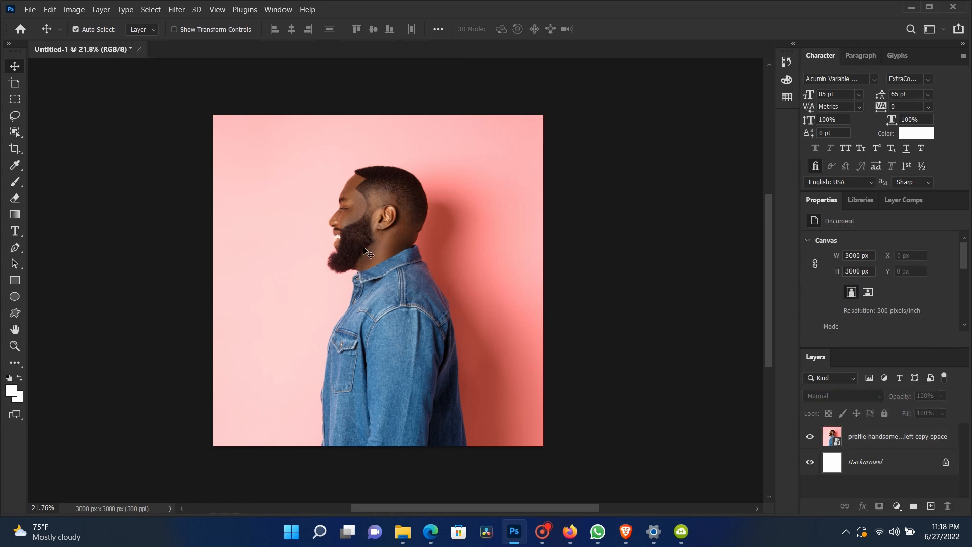
pyautogui.click(882, 469)
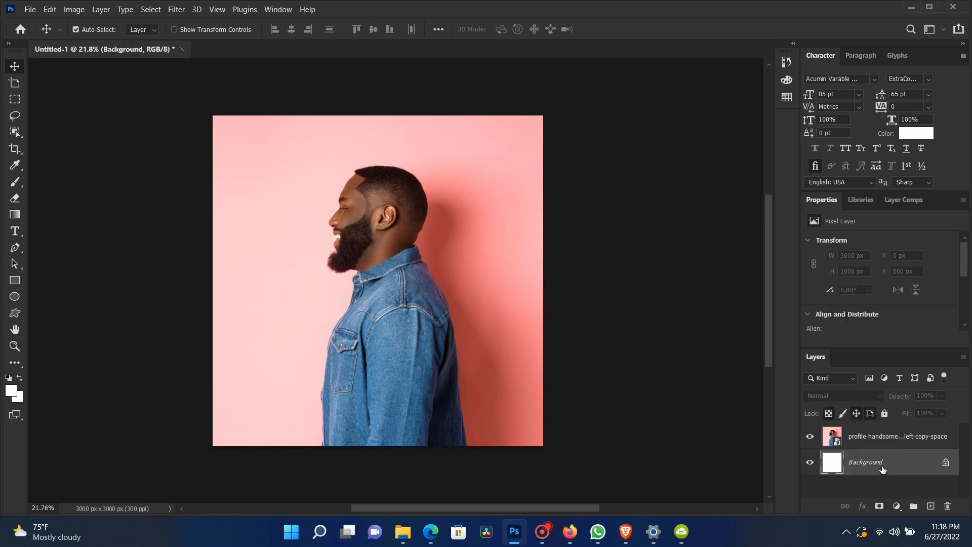
pyautogui.click(942, 29)
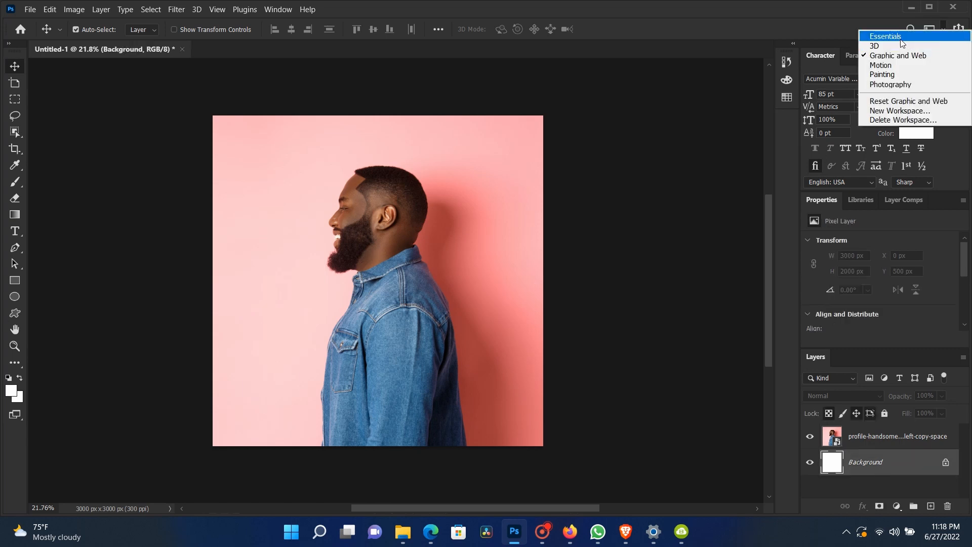
pyautogui.click(907, 36)
pyautogui.click(938, 32)
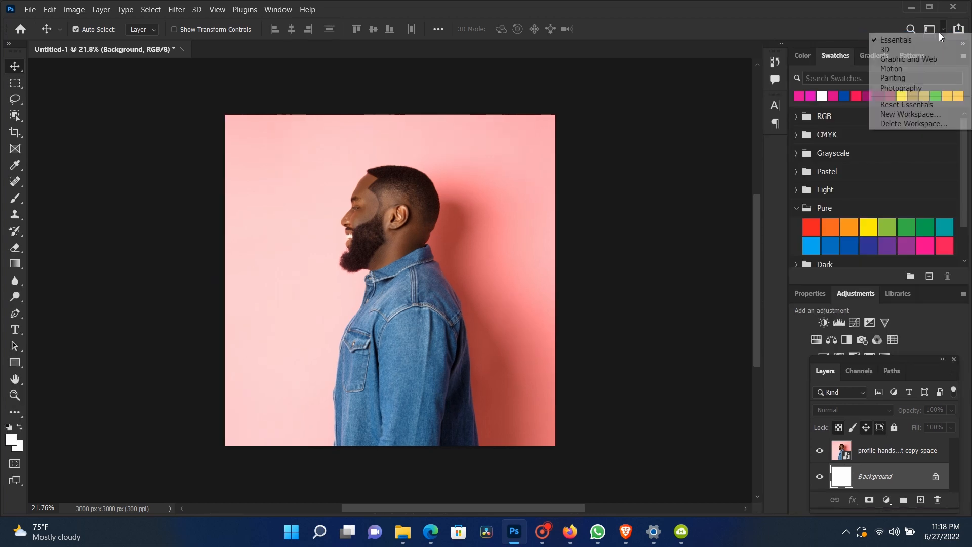
# Step: Add a text layer reading HA to the left of the man's chin
pyautogui.click(56, 344)
pyautogui.click(20, 332)
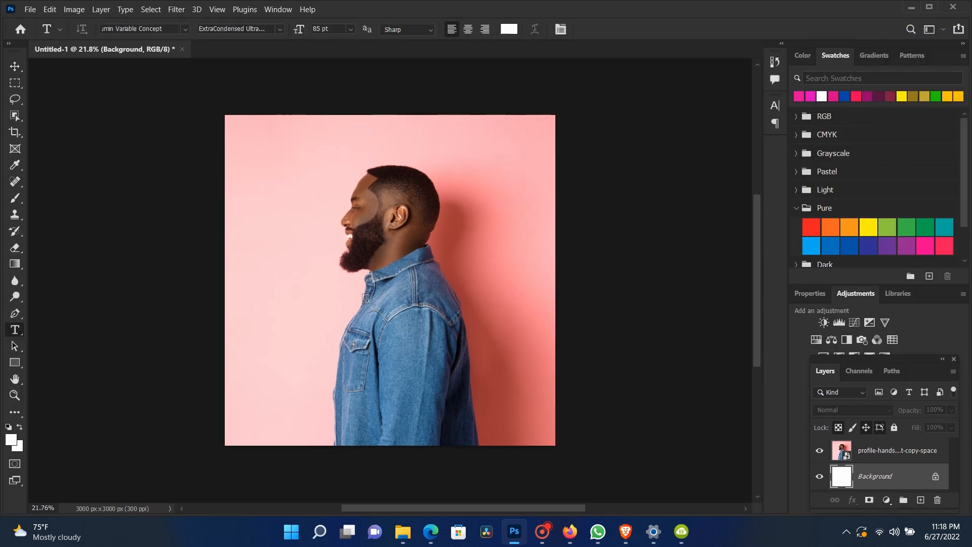
pyautogui.click(293, 304)
pyautogui.write('TYPE SOMTHING')
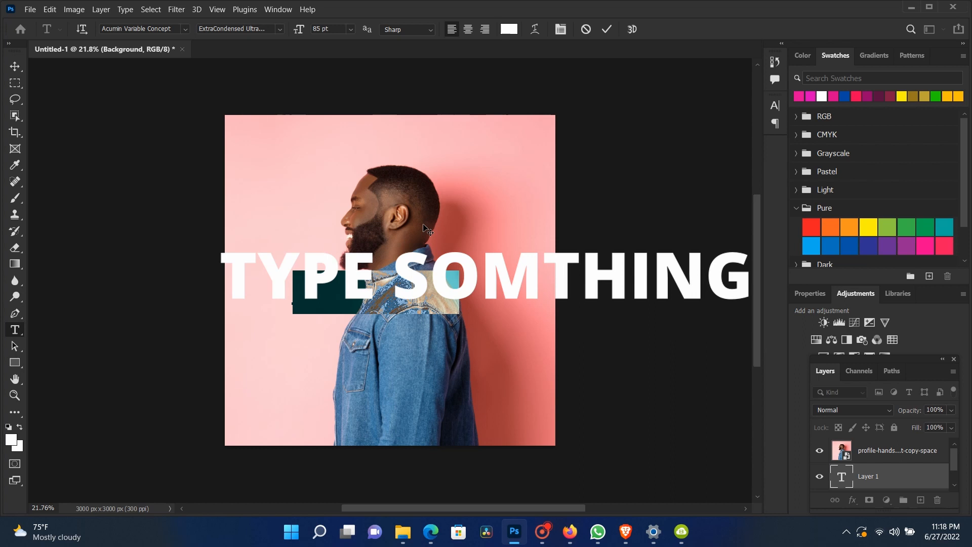
pyautogui.write('TY')
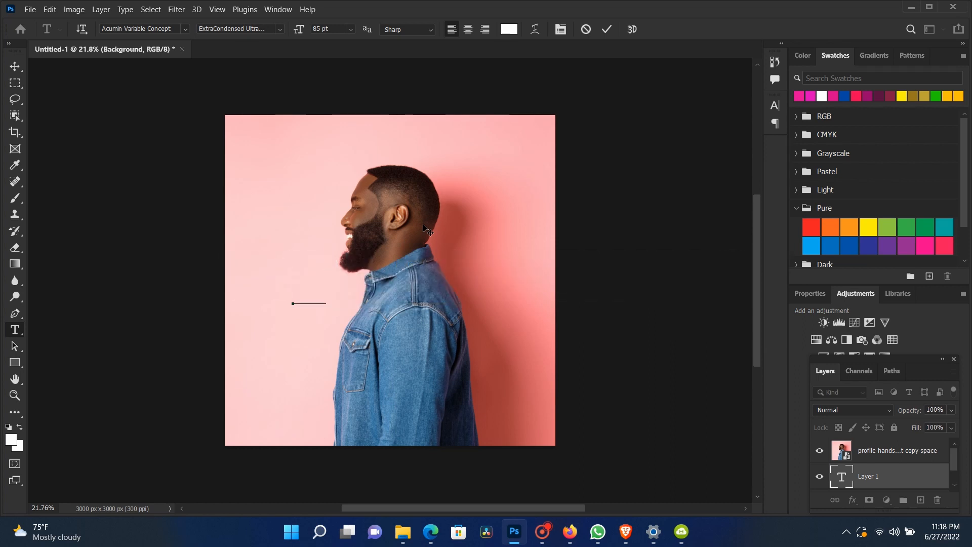
pyautogui.click(16, 67)
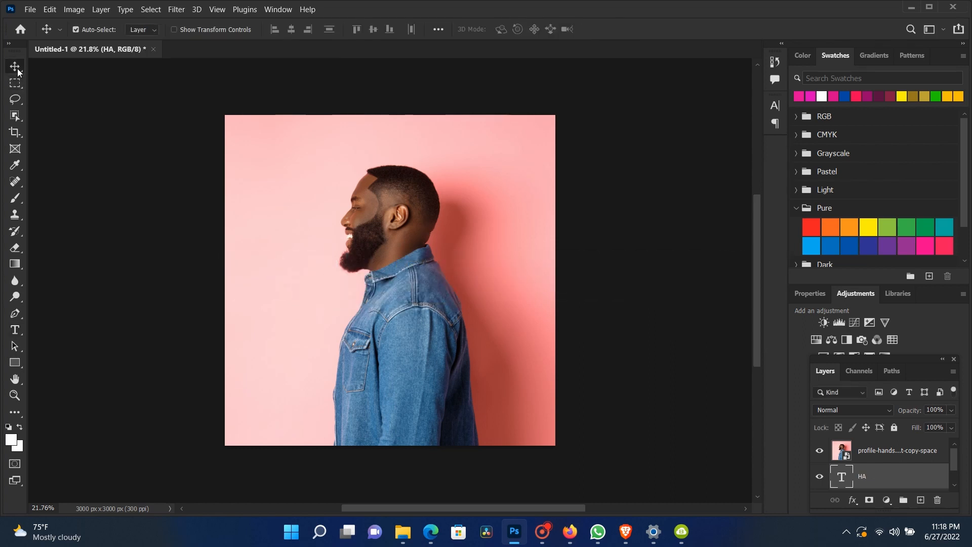
# Step: Bring the HA text layer above the photo layer
pyautogui.hotkey('ctrl', ']')
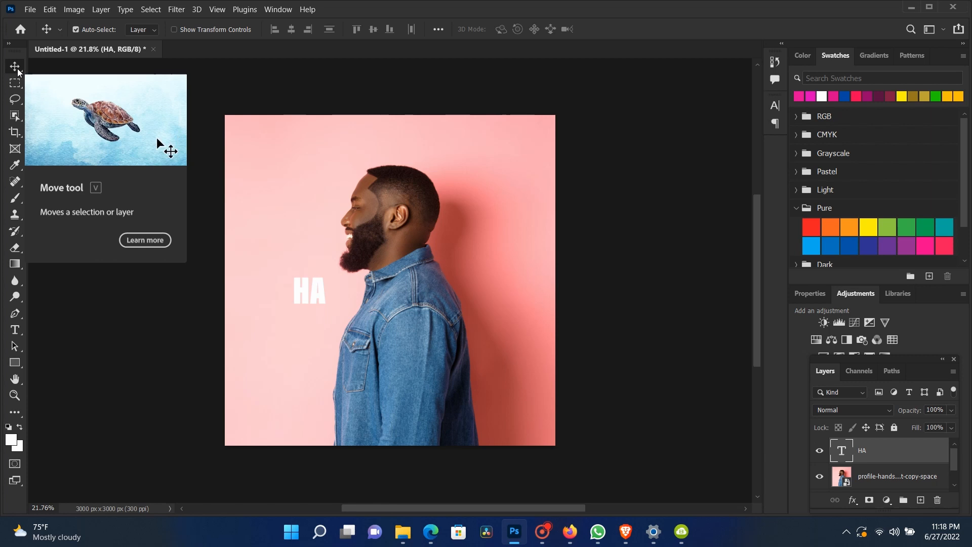
pyautogui.rightClick(312, 301)
pyautogui.click(320, 303)
# Step: Extend the text to read HAPPY
pyautogui.click(15, 330)
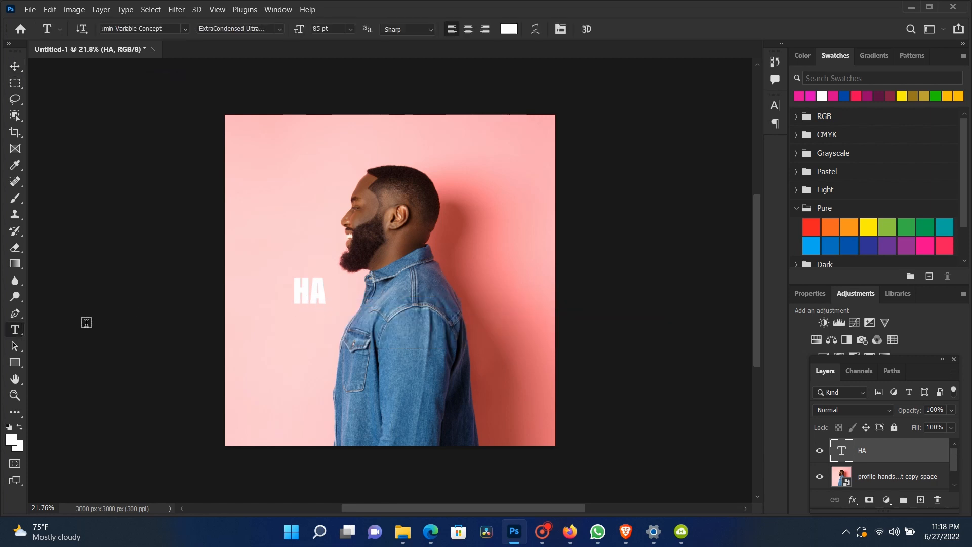
pyautogui.click(323, 292)
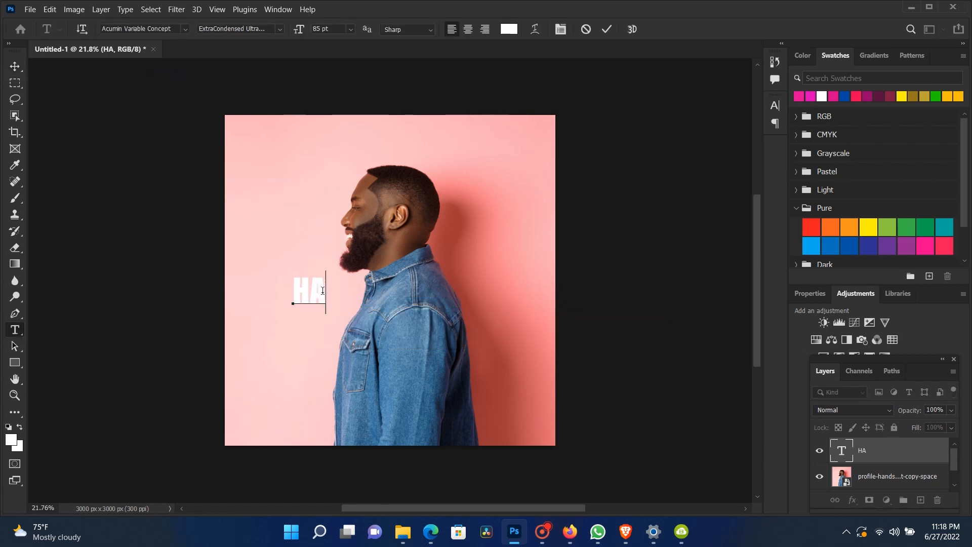
pyautogui.write('PPY')
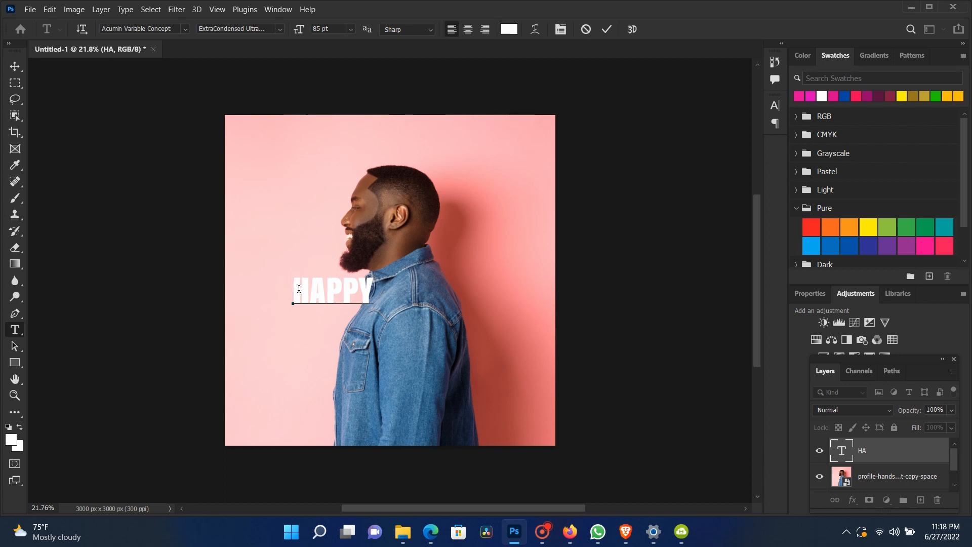
# Step: Replace the text with ALWAYS
pyautogui.moveTo(367, 284); pyautogui.dragTo(292, 285)
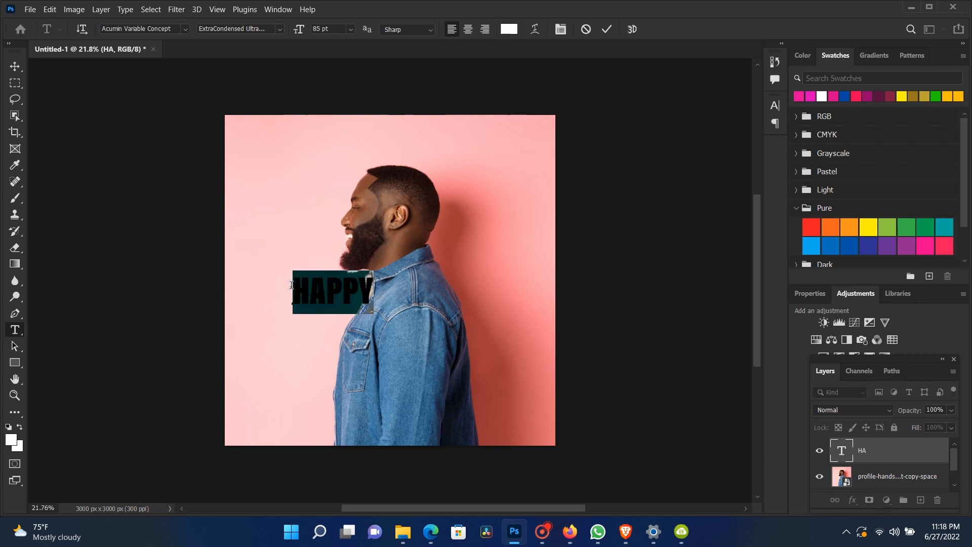
pyautogui.write('ALW')
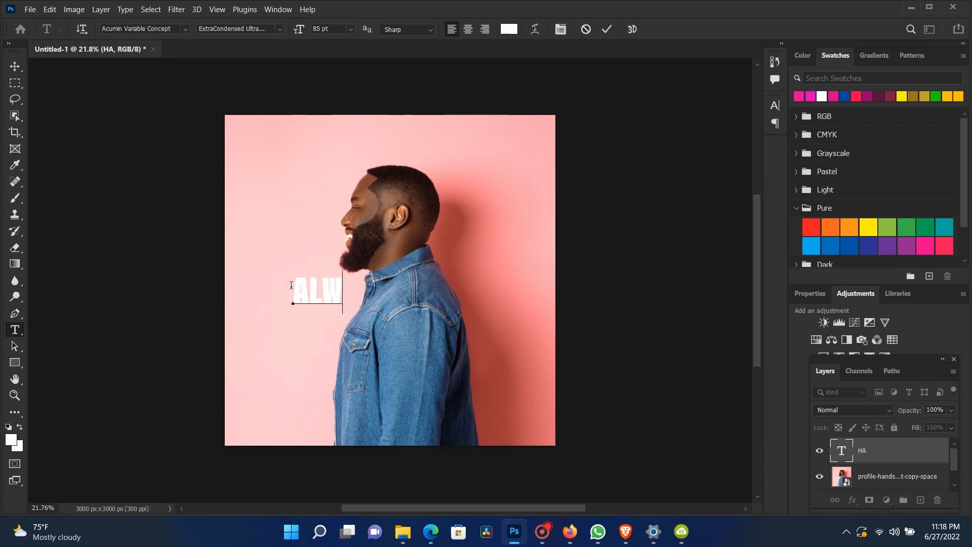
pyautogui.write('AYS')
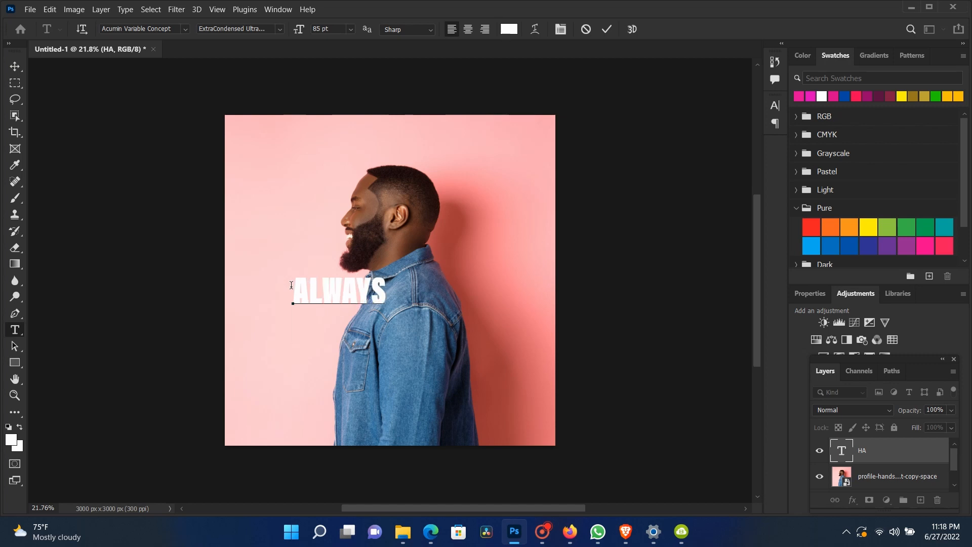
# Step: Add a second line reading HAPPY below ALWAYS
pyautogui.press('Return')
pyautogui.write('HAPPY')
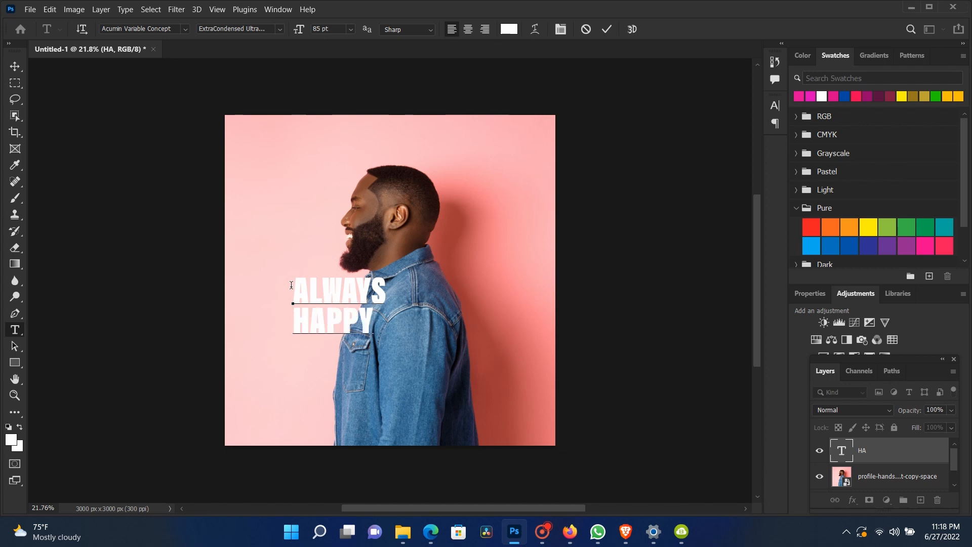
# Step: Set the HAPPY line's font size to 98 pt
pyautogui.doubleClick(318, 319)
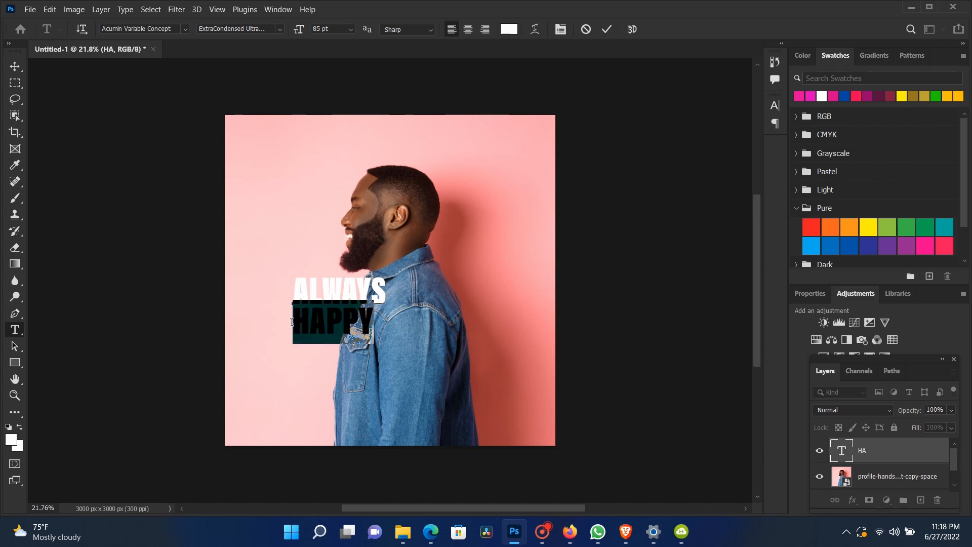
pyautogui.moveTo(299, 30); pyautogui.dragTo(304, 30)
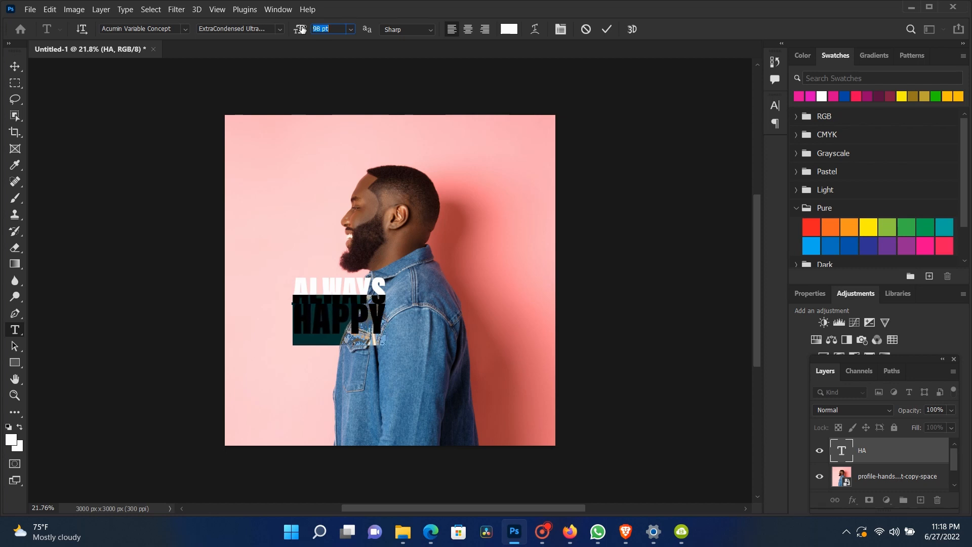
# Step: Select all the ALWAYS HAPPY text and set its leading to 75 pt and raise its tracking to about 60
pyautogui.click(372, 285)
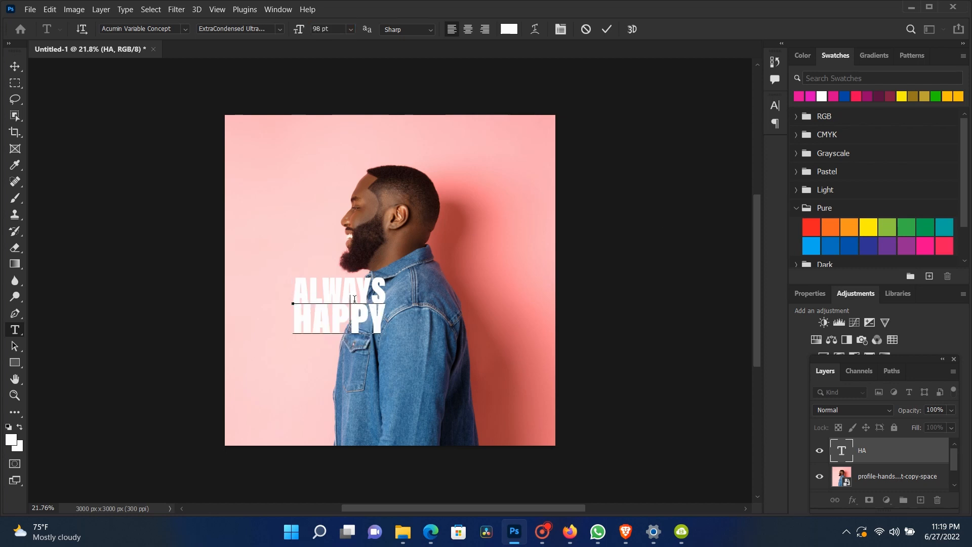
pyautogui.hotkey('ctrl', 'a')
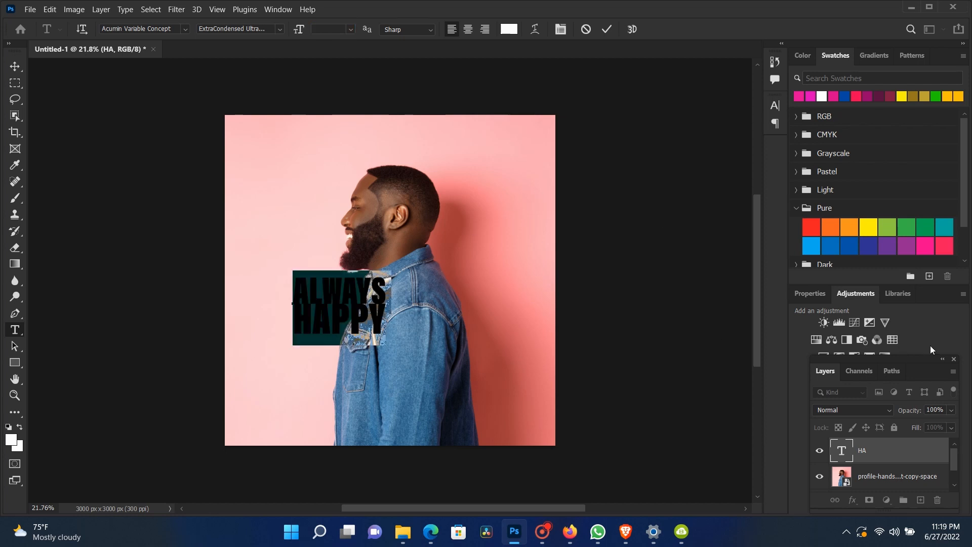
pyautogui.click(561, 29)
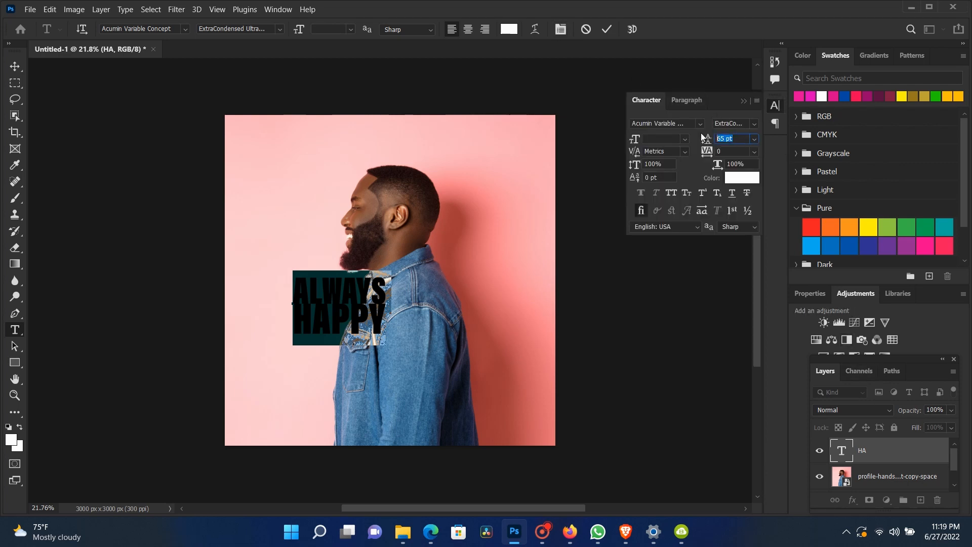
pyautogui.press('Up')
pyautogui.press('Up')
pyautogui.press('Up')
pyautogui.press('Up')
pyautogui.press('Up')
pyautogui.press('Up')
pyautogui.press('Up')
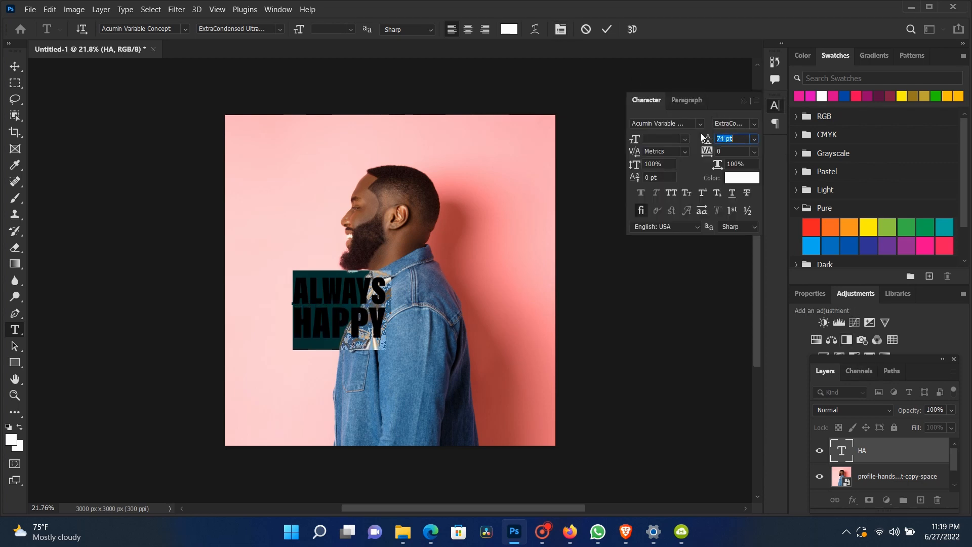
pyautogui.click(703, 154)
pyautogui.press('Up')
pyautogui.press('Up')
pyautogui.press('Up')
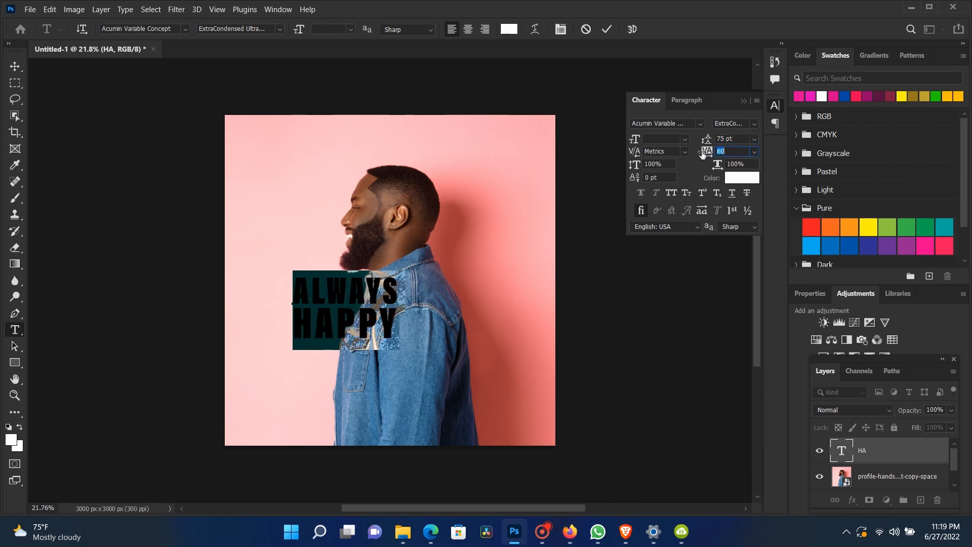
pyautogui.press('Up')
pyautogui.click(746, 101)
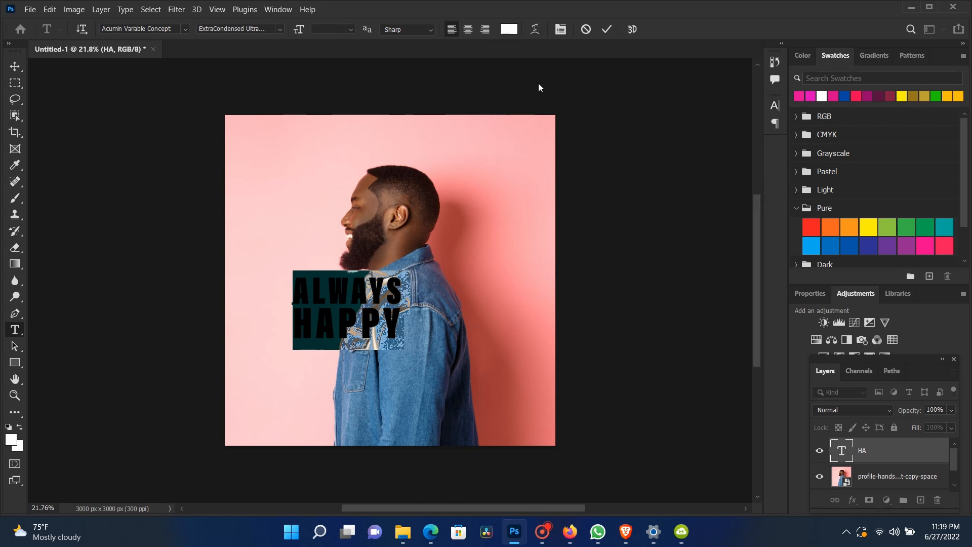
# Step: Scale the ALWAYS HAPPY text to about 199% and reposition it over the man's head and shoulders
pyautogui.click(15, 66)
pyautogui.moveTo(358, 302); pyautogui.dragTo(414, 306)
pyautogui.hotkey('ctrl', 't')
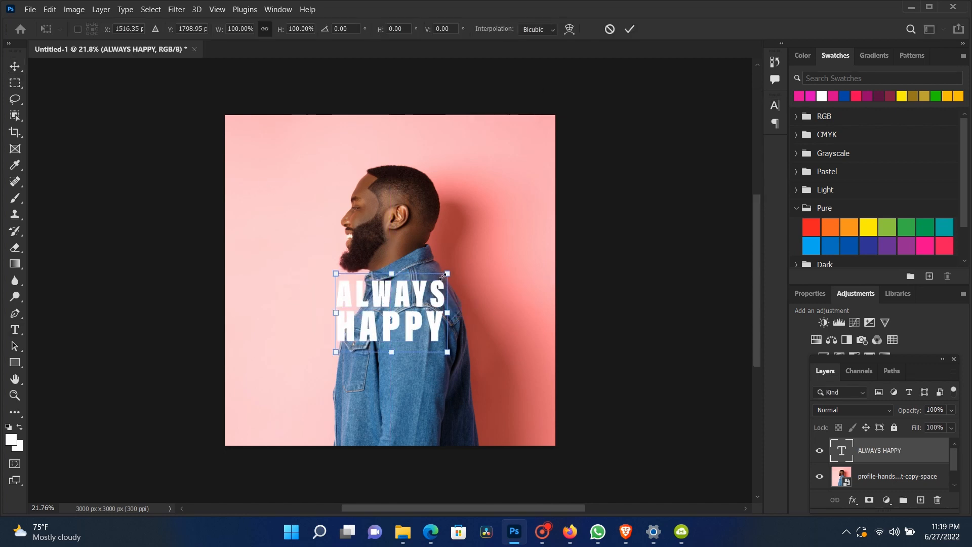
pyautogui.moveTo(445, 273); pyautogui.dragTo(342, 317)
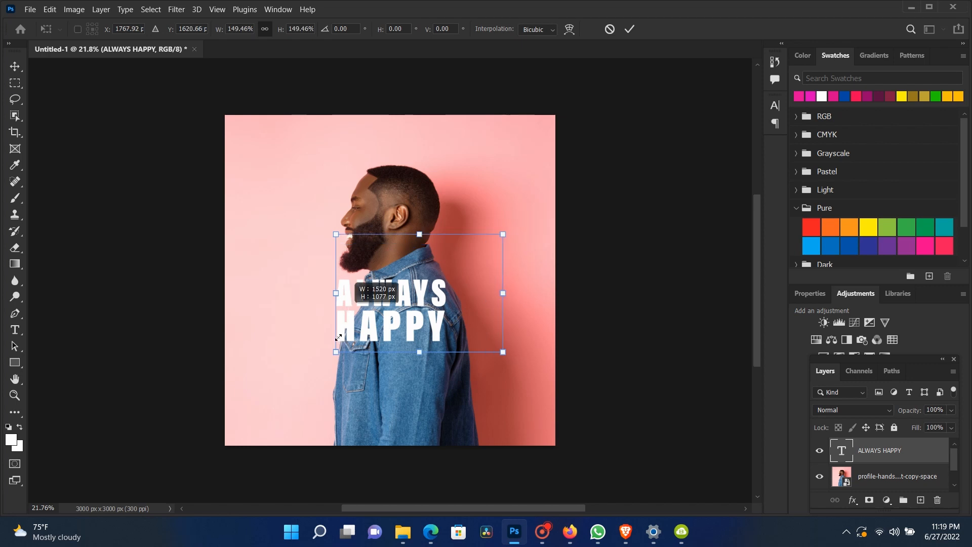
pyautogui.moveTo(332, 361); pyautogui.dragTo(280, 391)
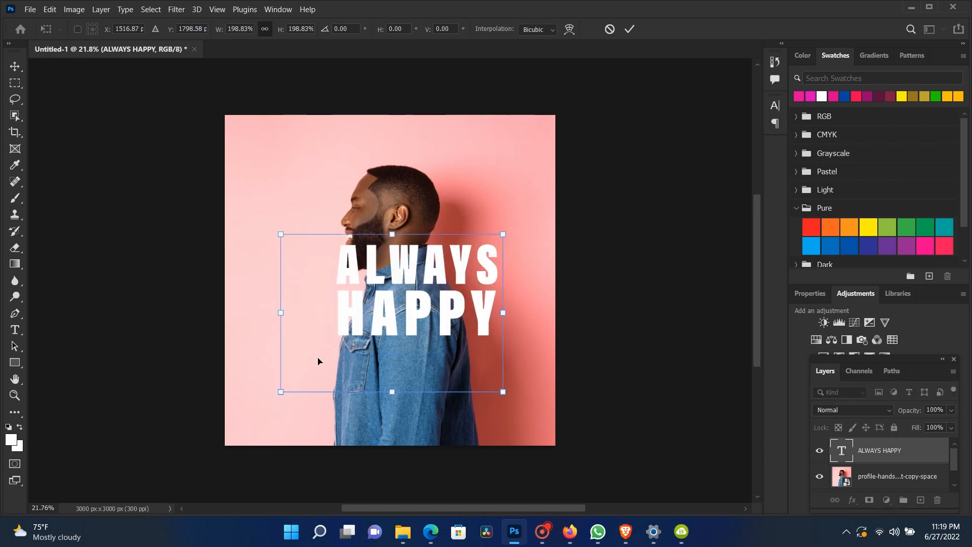
pyautogui.moveTo(411, 283); pyautogui.dragTo(415, 259)
pyautogui.press('Return')
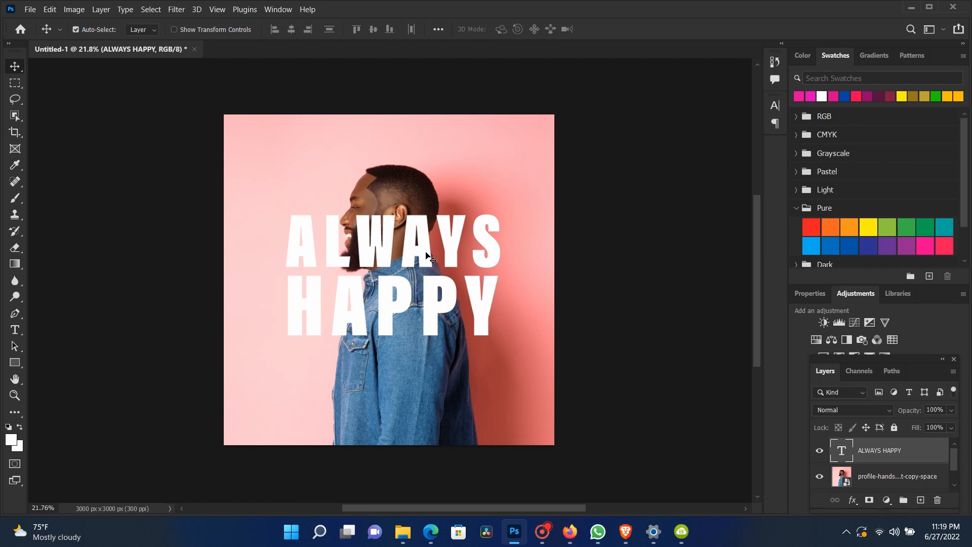
# Step: Rearrange the workspace panels so the Properties and full Layers panel are shown
pyautogui.scroll(-1, 881, 474)
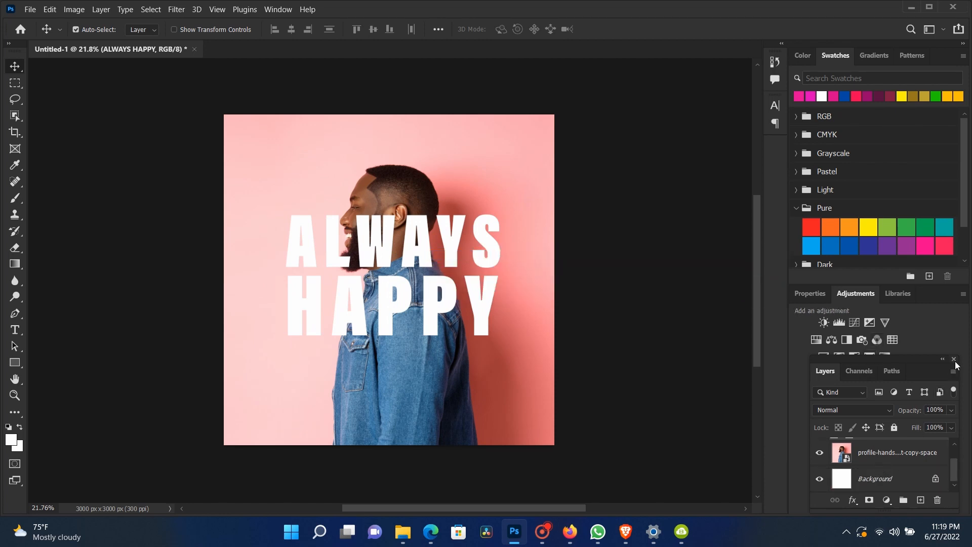
pyautogui.moveTo(908, 361); pyautogui.dragTo(905, 381)
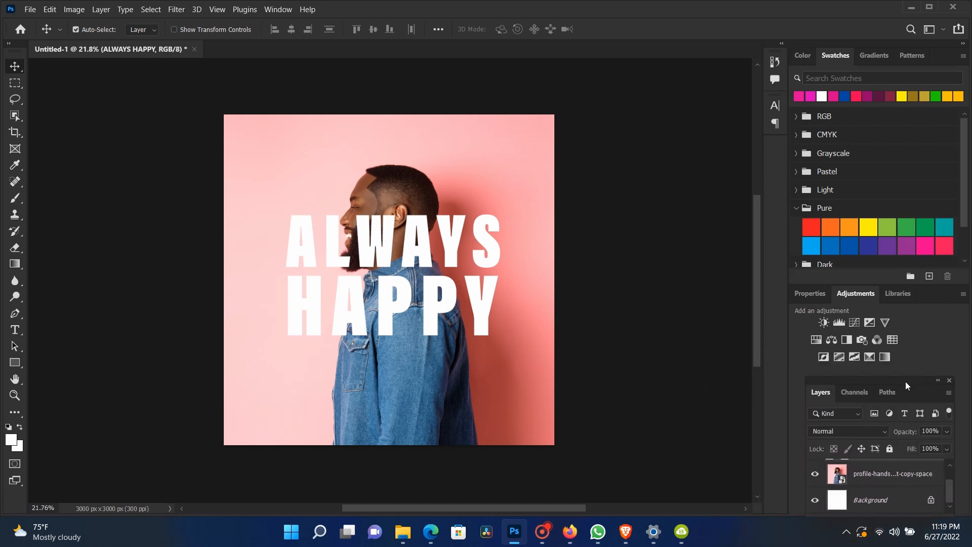
pyautogui.click(939, 30)
pyautogui.click(899, 104)
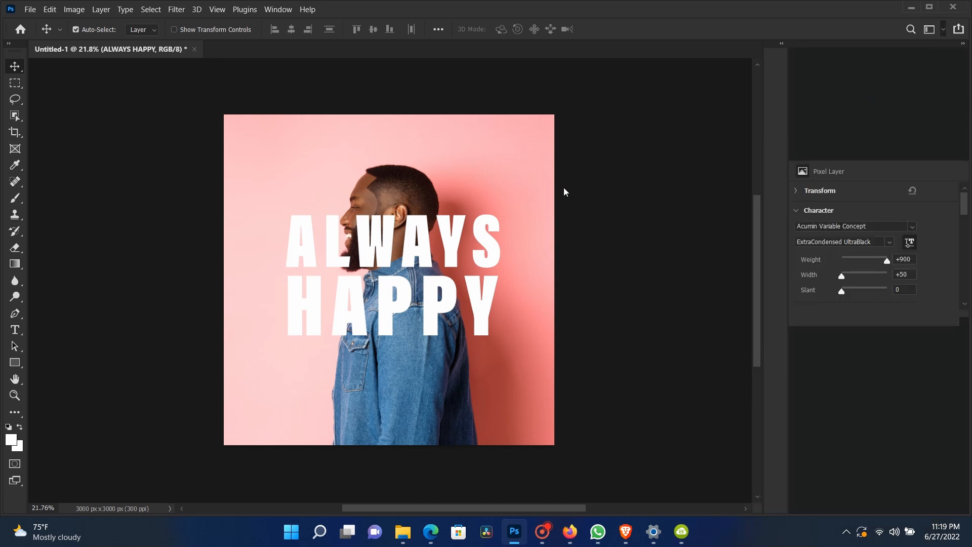
# Step: Select the text and background layers and align their horizontal centers to center the text
pyautogui.rightClick(468, 260)
pyautogui.click(476, 265)
pyautogui.keyDown('ctrl'); pyautogui.click(877, 472); pyautogui.keyUp('ctrl')
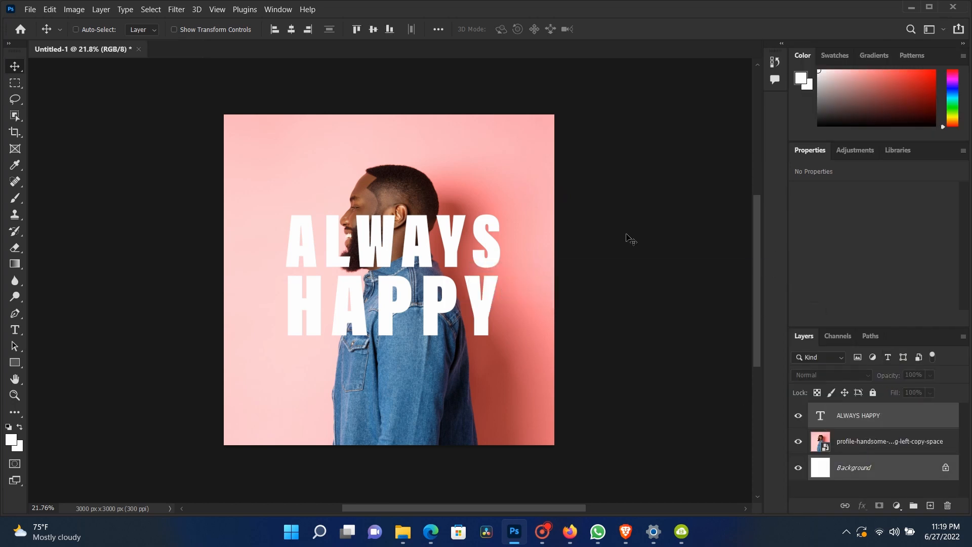
pyautogui.click(291, 30)
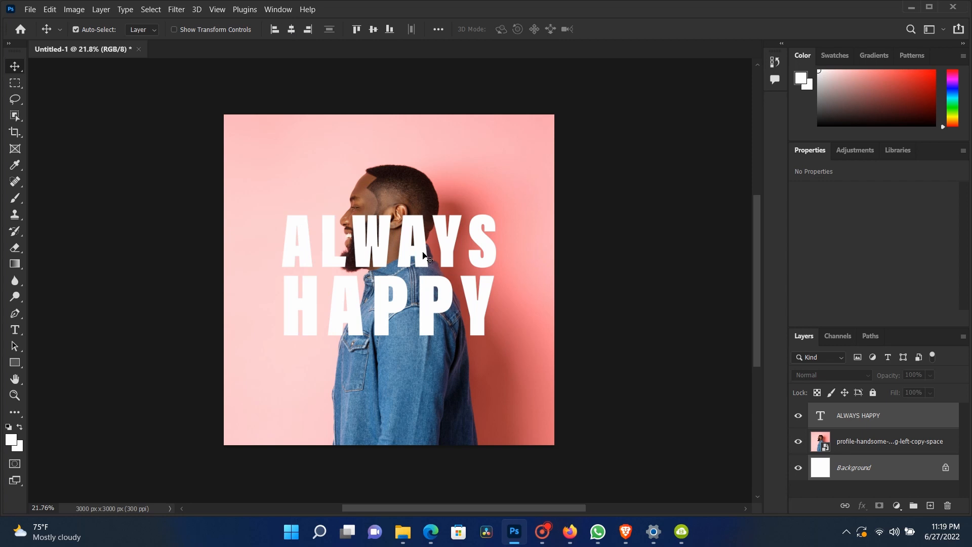
# Step: Duplicate the portrait photo layer
pyautogui.rightClick(423, 253)
pyautogui.click(433, 259)
pyautogui.scroll(-5, 375, 280)
pyautogui.scroll(4, 374, 279)
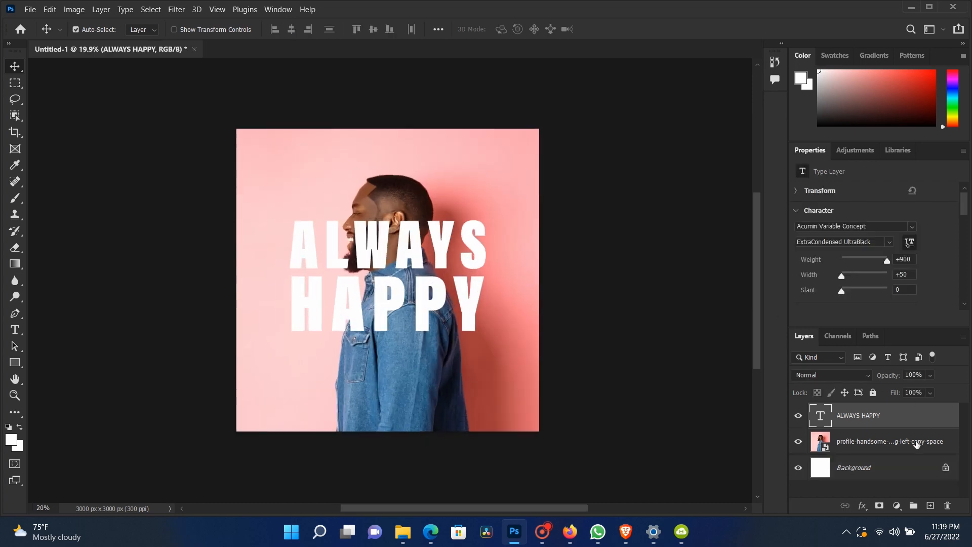
pyautogui.click(900, 445)
pyautogui.rightClick(875, 449)
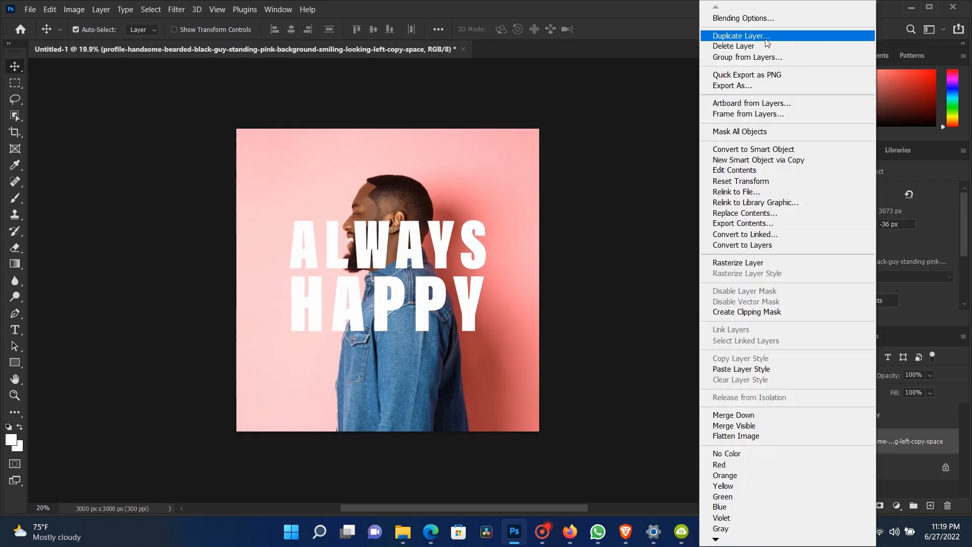
pyautogui.click(748, 36)
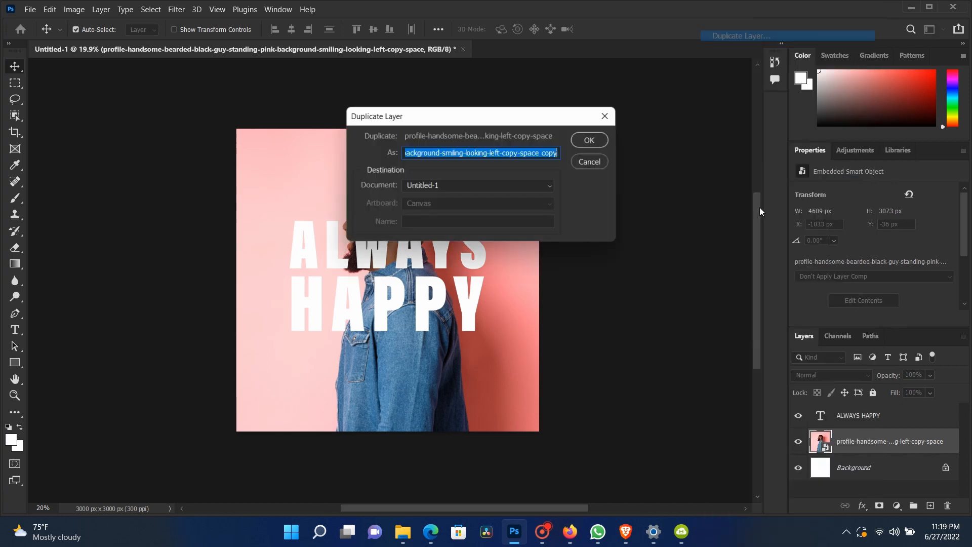
pyautogui.click(596, 148)
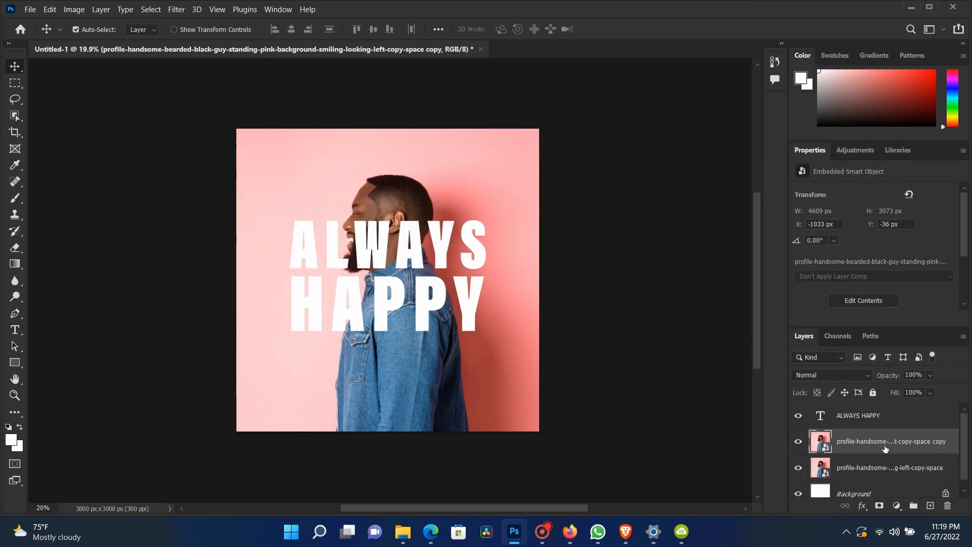
# Step: Move the photo copy above the ALWAYS HAPPY text layer and rasterize it
pyautogui.moveTo(885, 448); pyautogui.dragTo(884, 409)
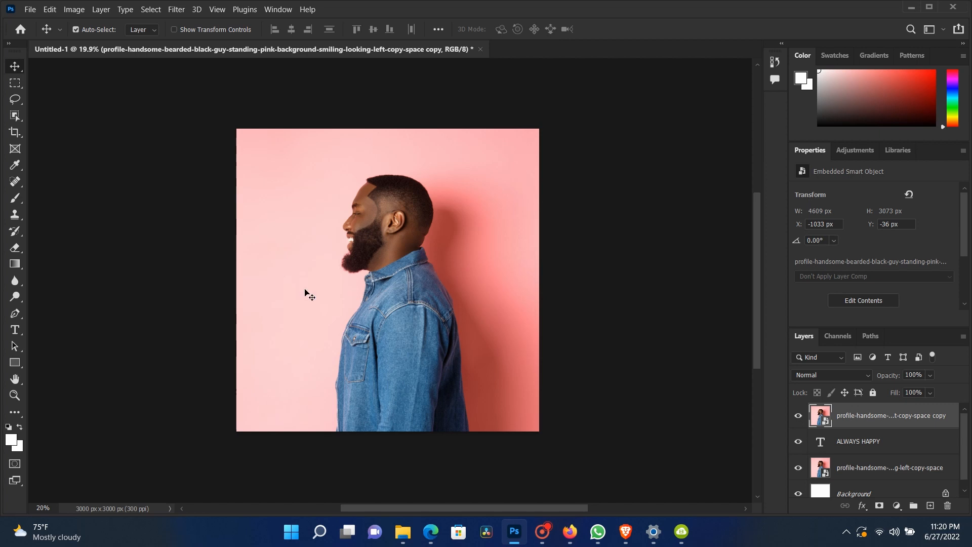
pyautogui.rightClick(436, 256)
pyautogui.click(441, 262)
pyautogui.scroll(-3, 967, 222)
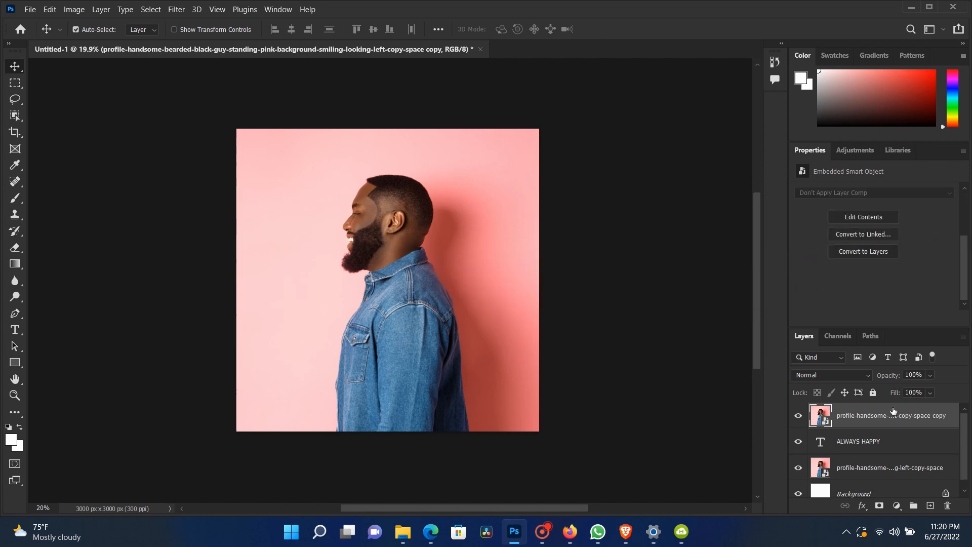
pyautogui.rightClick(889, 415)
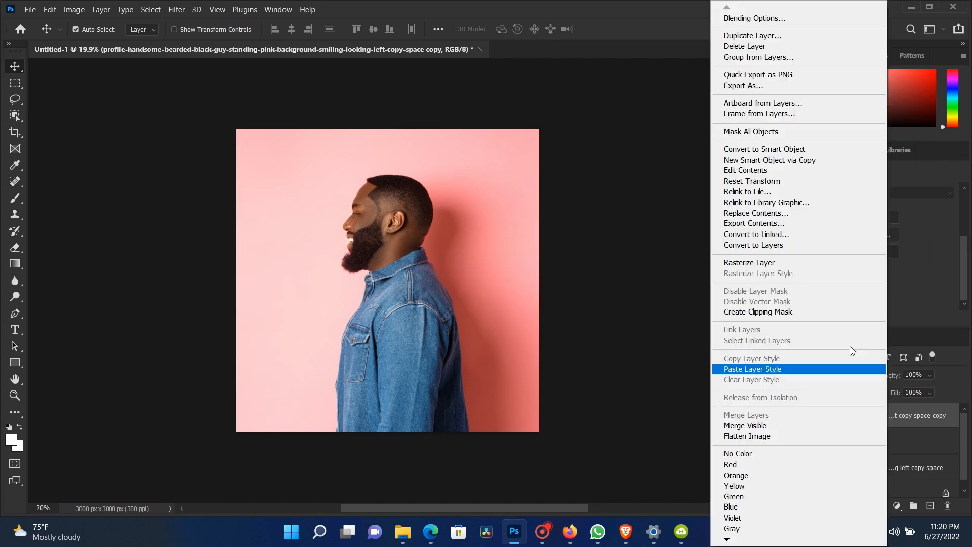
pyautogui.click(758, 262)
# Step: Remove the background from the rasterized photo copy so only the man stays in front of the text
pyautogui.rightClick(871, 415)
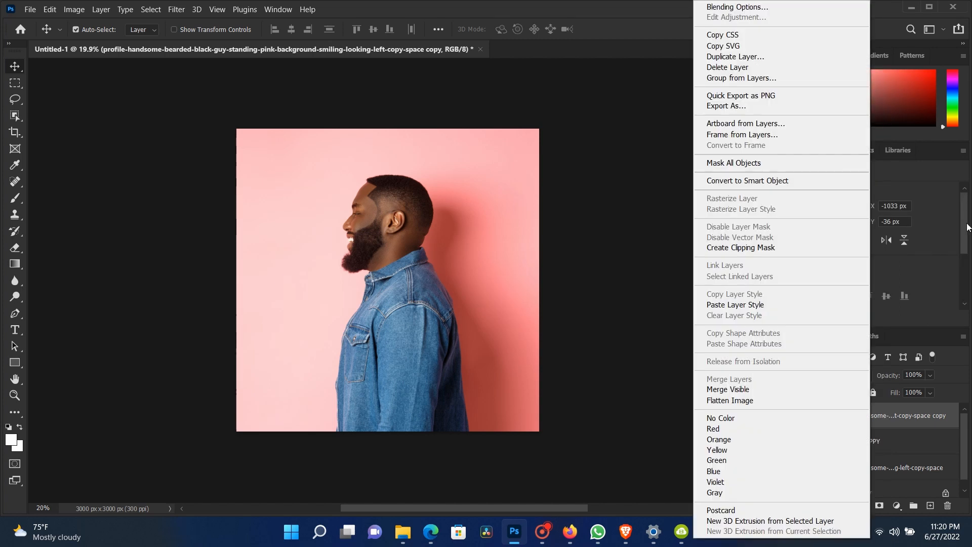
pyautogui.click(967, 224)
pyautogui.moveTo(966, 205); pyautogui.dragTo(971, 289)
pyautogui.click(861, 258)
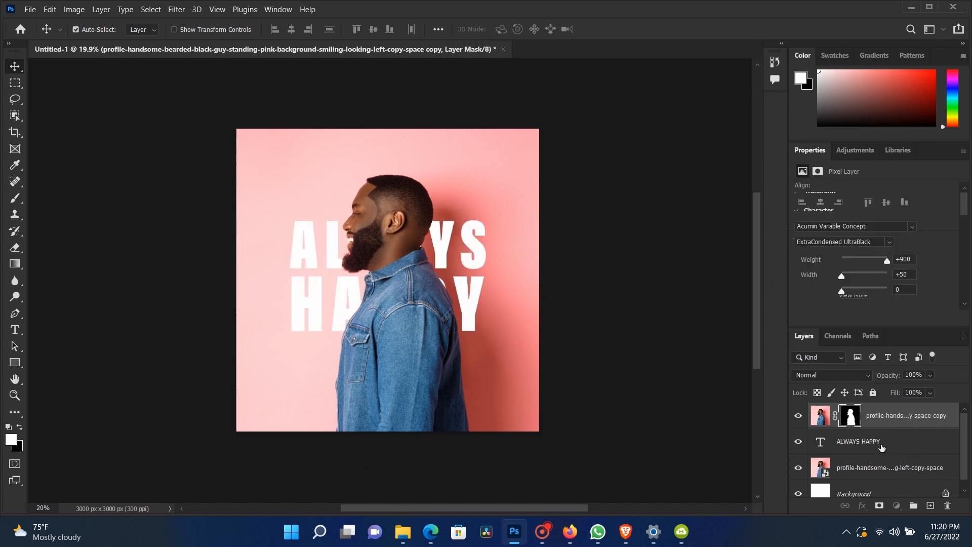
# Step: Duplicate the ALWAYS HAPPY text layer and move the copy to the top of the layer stack
pyautogui.click(905, 446)
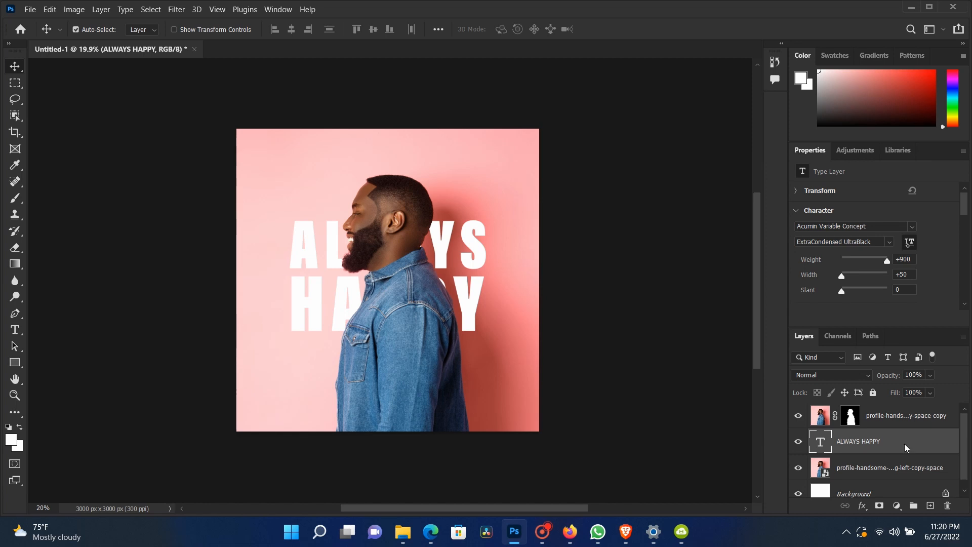
pyautogui.rightClick(905, 446)
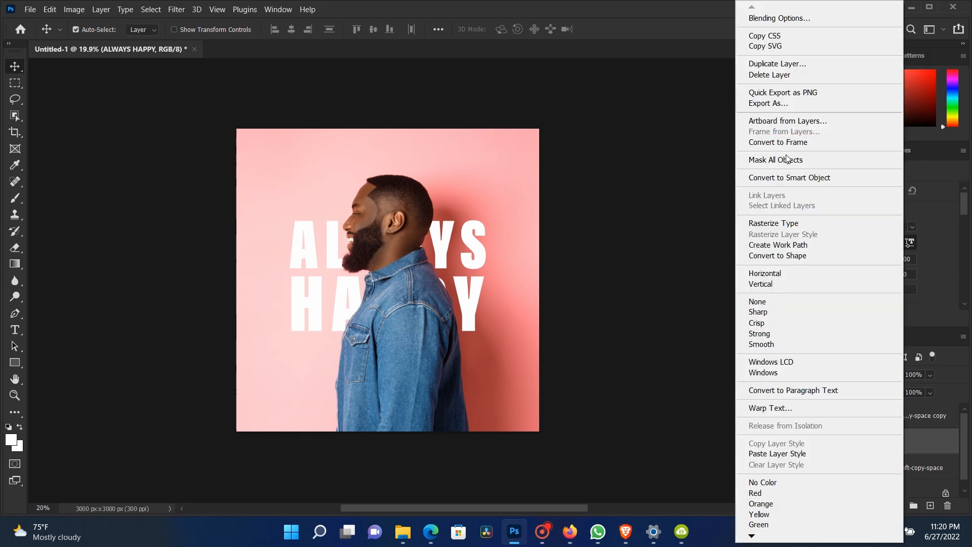
pyautogui.click(774, 64)
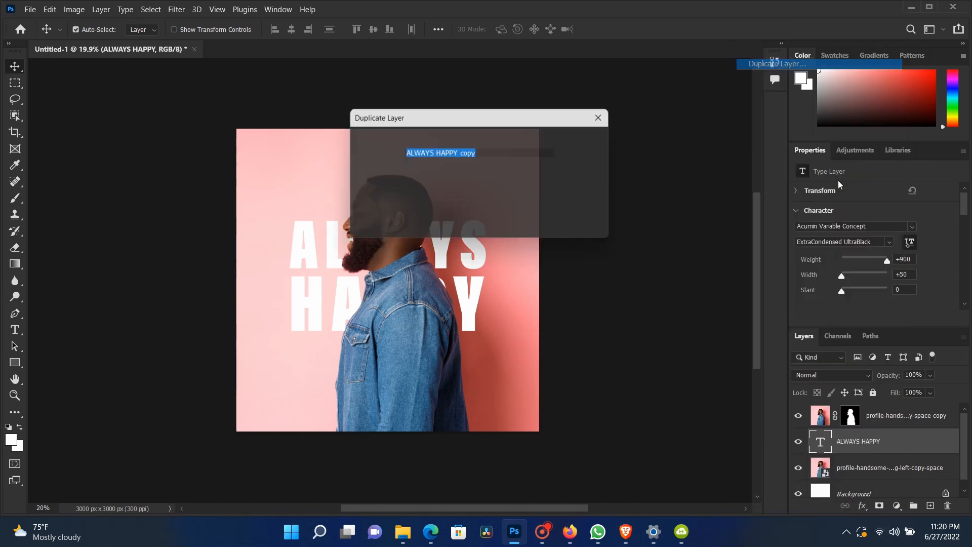
pyautogui.click(597, 144)
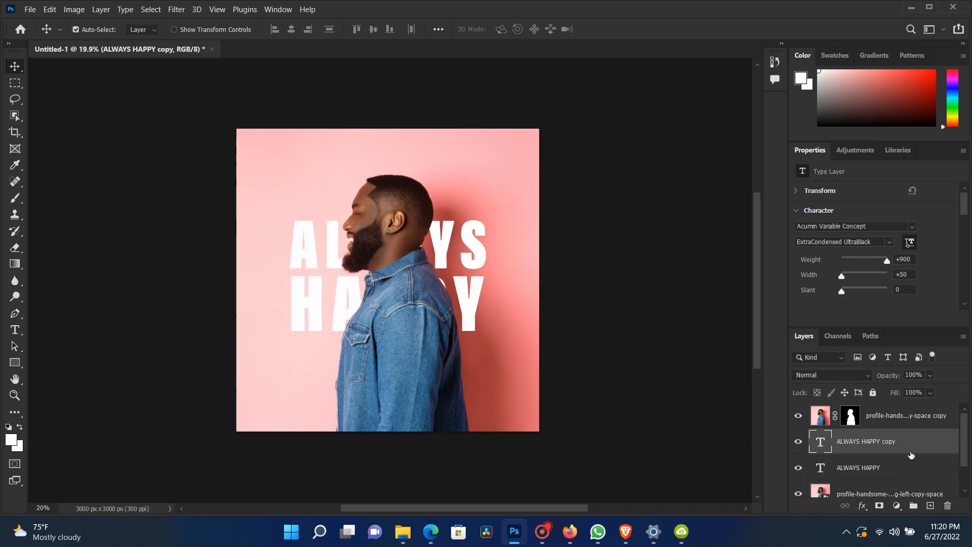
pyautogui.moveTo(924, 449); pyautogui.dragTo(944, 425)
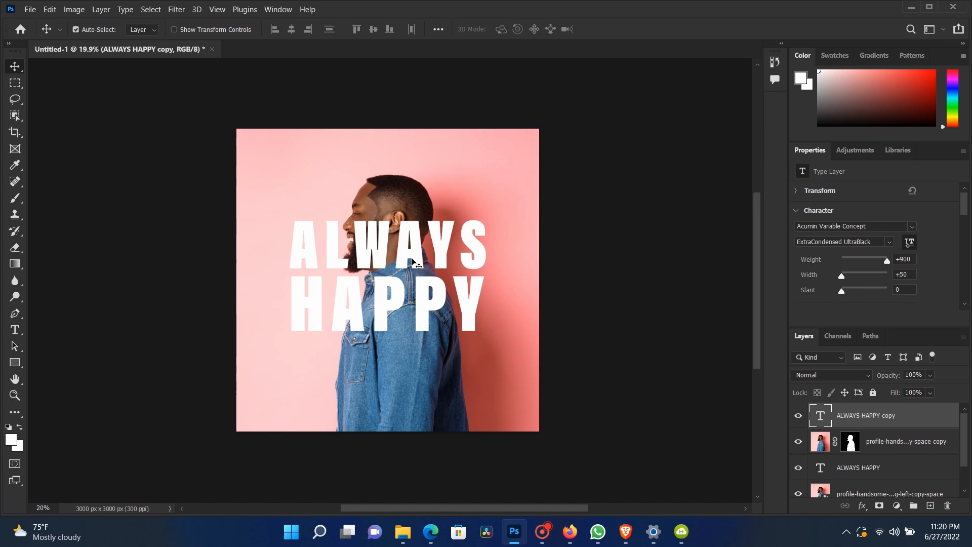
# Step: Open the text copy's Blending Options, enable Stroke and set Fill Opacity to 0%
pyautogui.scroll(3, 425, 282)
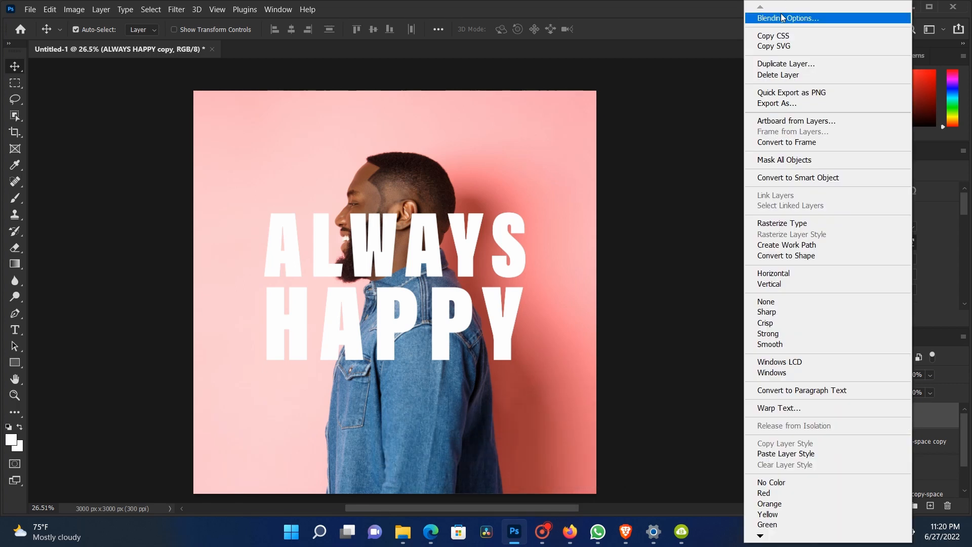
pyautogui.click(788, 18)
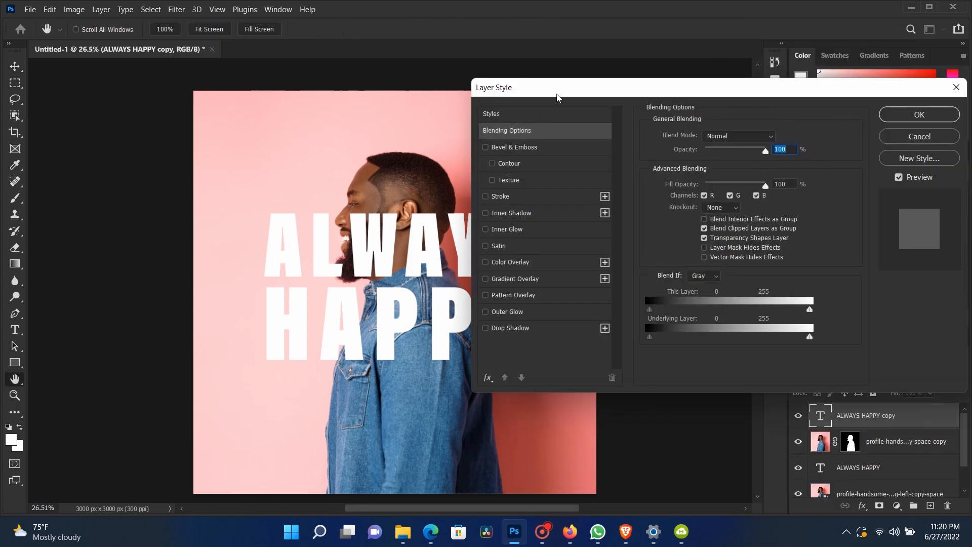
pyautogui.moveTo(563, 88); pyautogui.dragTo(497, 95)
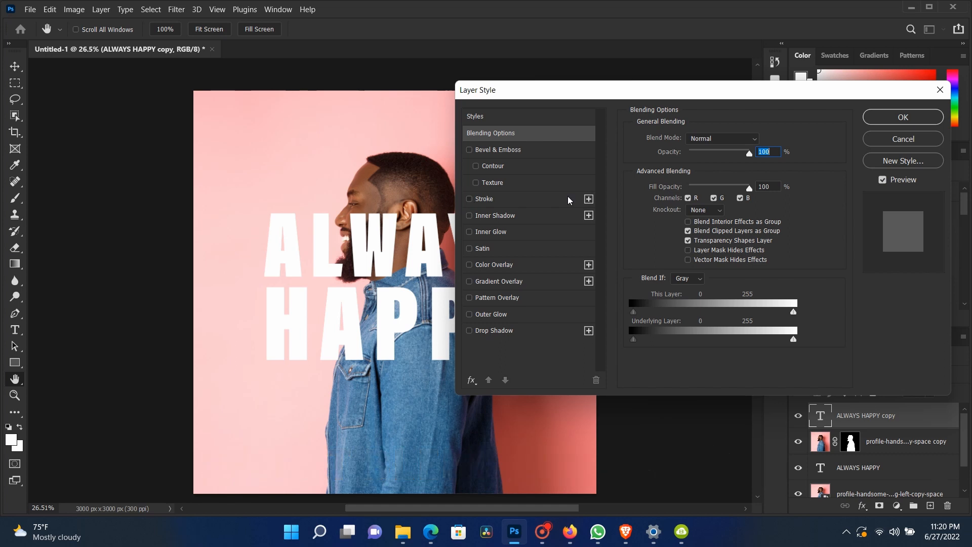
pyautogui.click(469, 199)
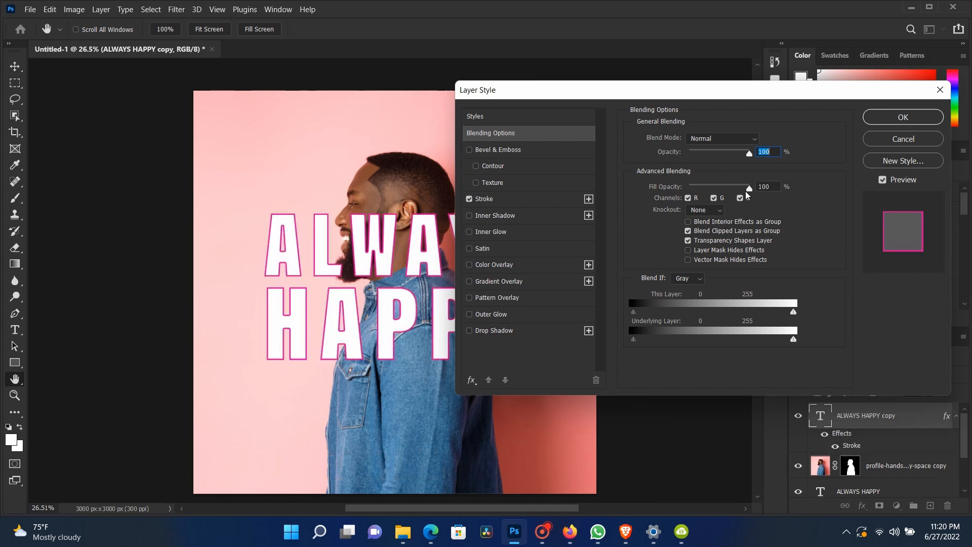
pyautogui.moveTo(746, 190); pyautogui.dragTo(658, 186)
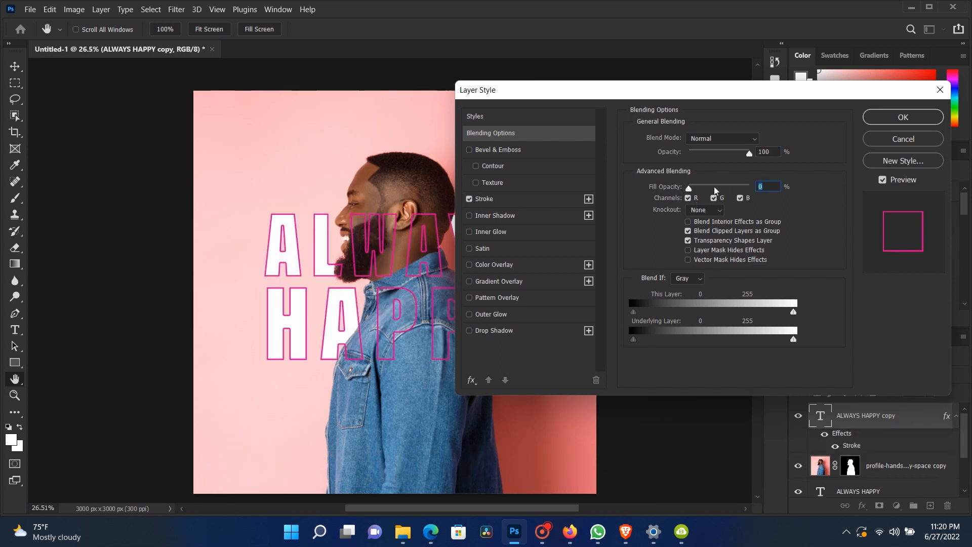
# Step: Open the text copy's Stroke settings and set the stroke Position to Outside
pyautogui.click(480, 199)
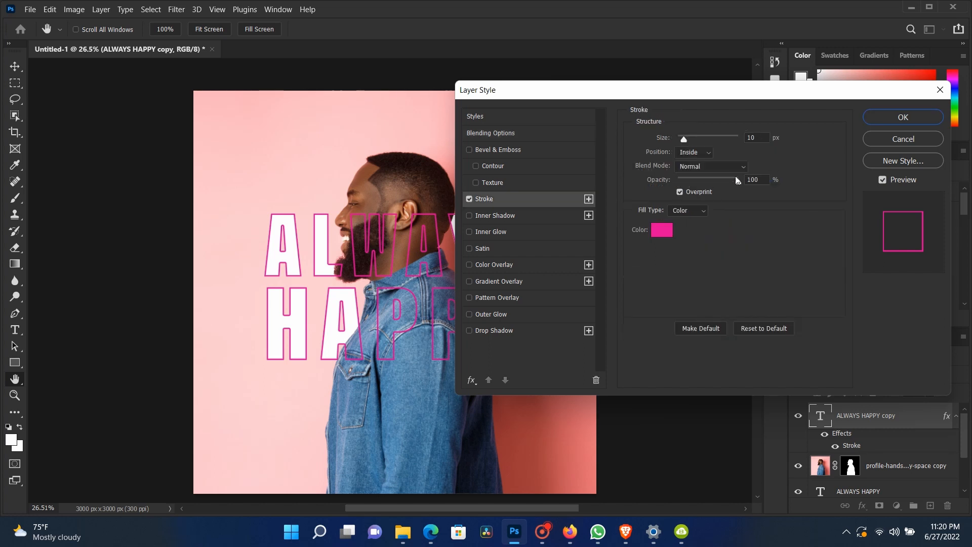
pyautogui.click(701, 152)
pyautogui.click(687, 163)
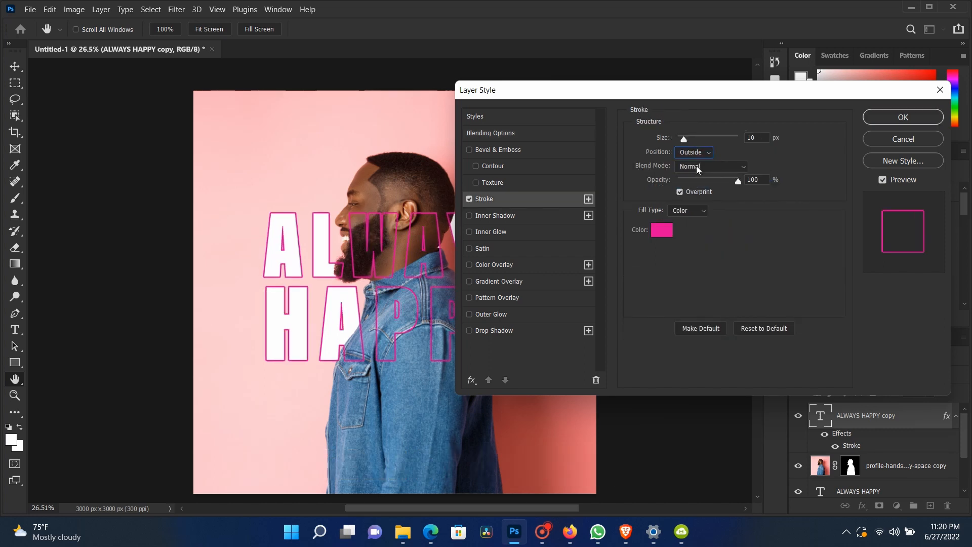
# Step: Set the stroke colour to ffffff and the stroke size to 4 px, then apply the layer style
pyautogui.moveTo(685, 142); pyautogui.dragTo(683, 143)
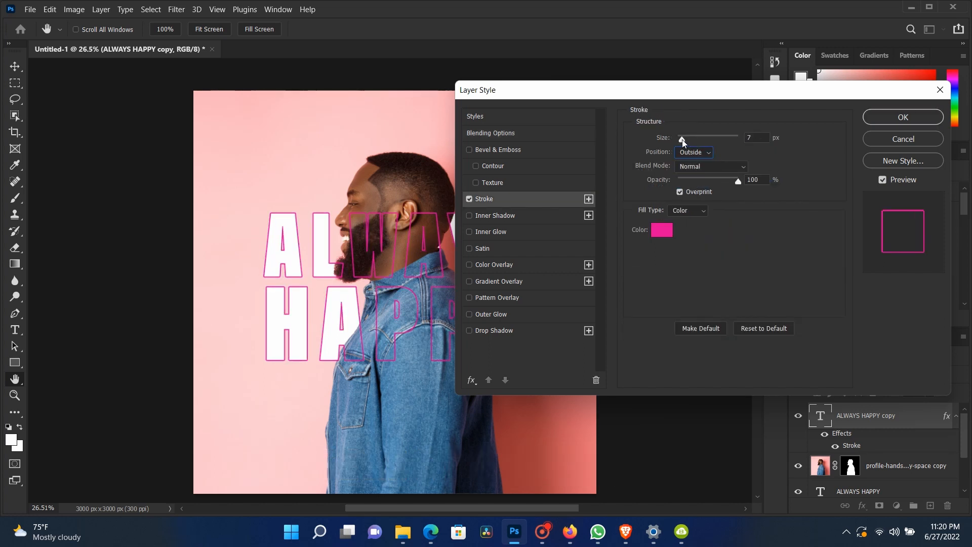
pyautogui.click(662, 230)
pyautogui.write('ffffff')
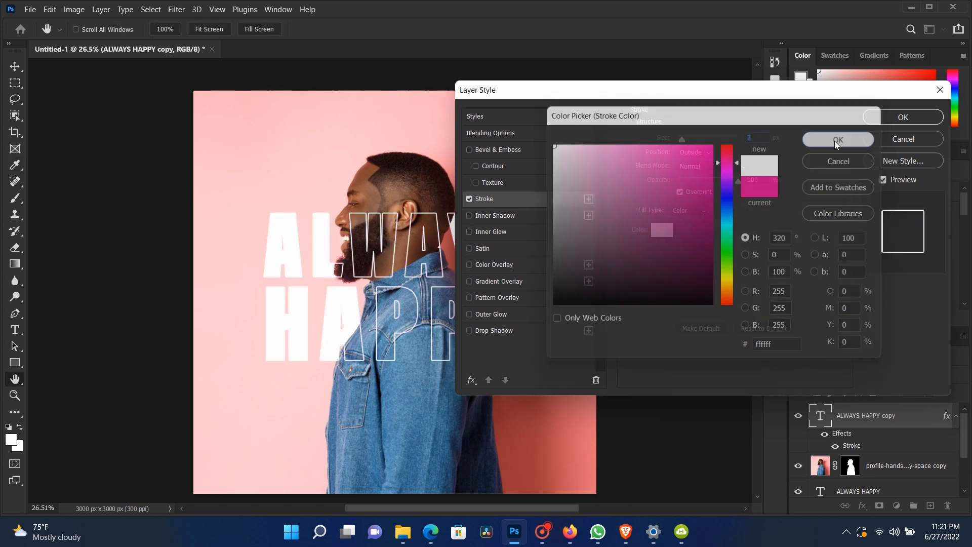
pyautogui.click(840, 138)
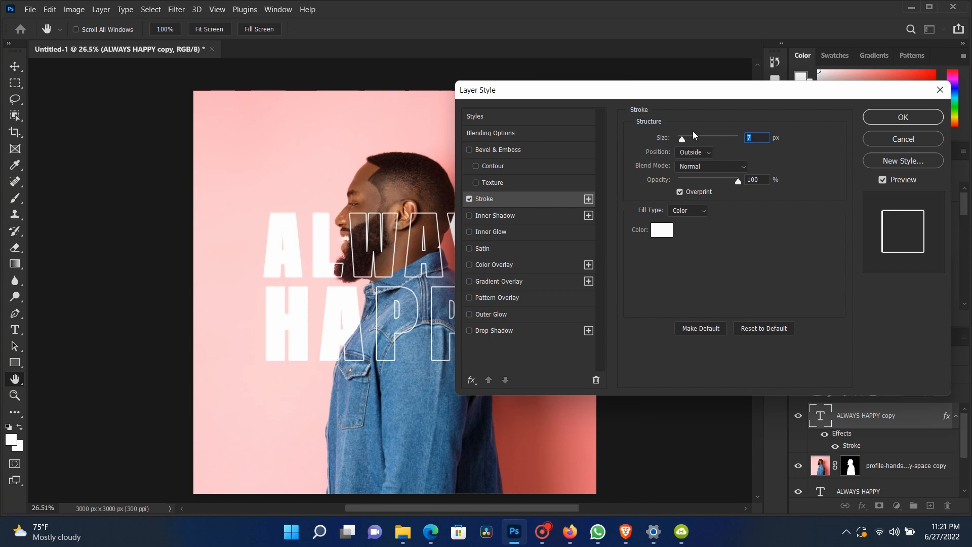
pyautogui.press('Down')
pyautogui.press('Down')
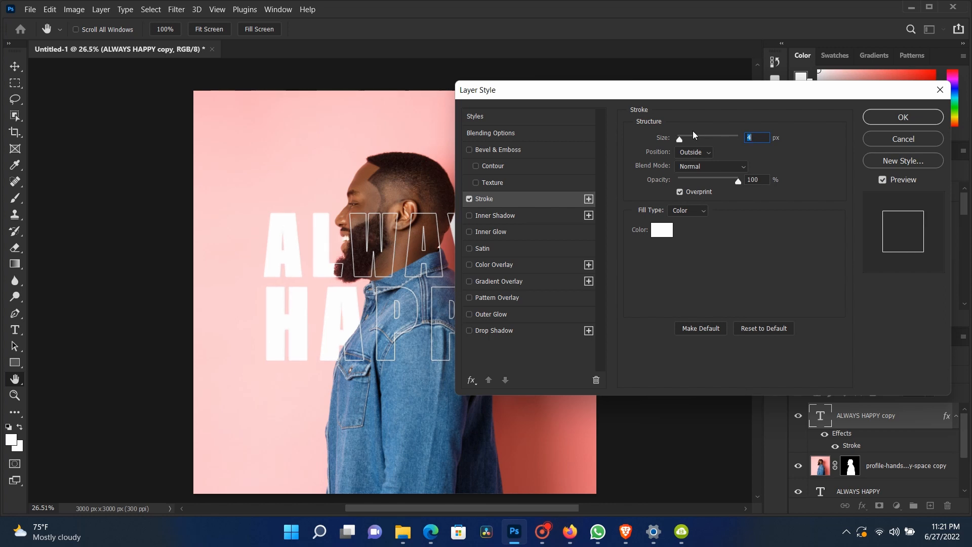
pyautogui.moveTo(698, 94); pyautogui.dragTo(653, 151)
pyautogui.click(857, 174)
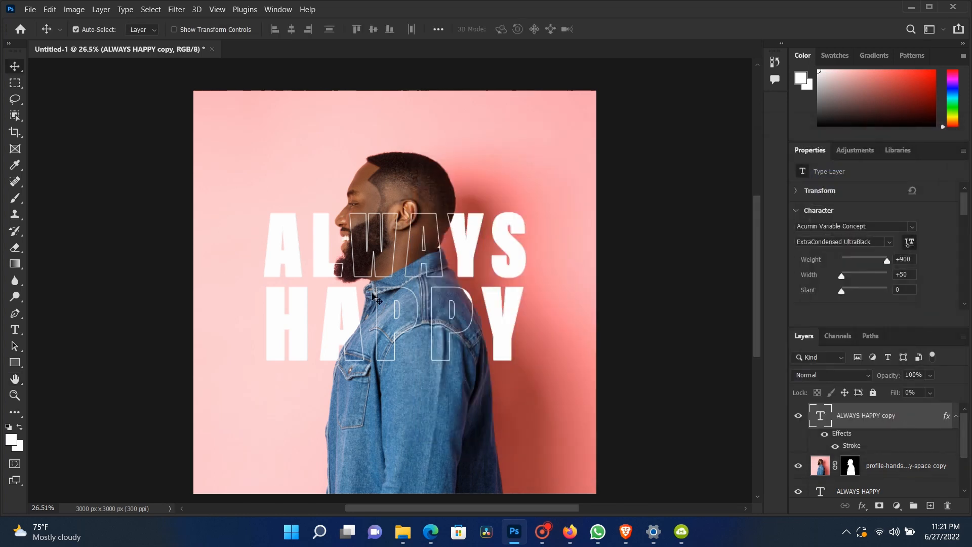
# Step: Reopen the text copy's stroke settings, keep the Position at Outside and close the dialog
pyautogui.scroll(3, 372, 292)
pyautogui.scroll(2, 411, 279)
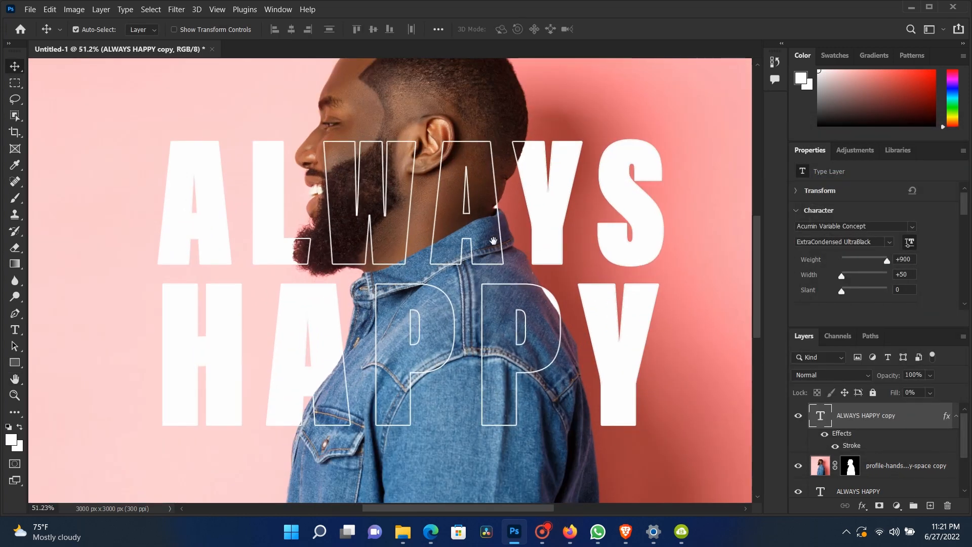
pyautogui.moveTo(492, 241); pyautogui.dragTo(435, 264)
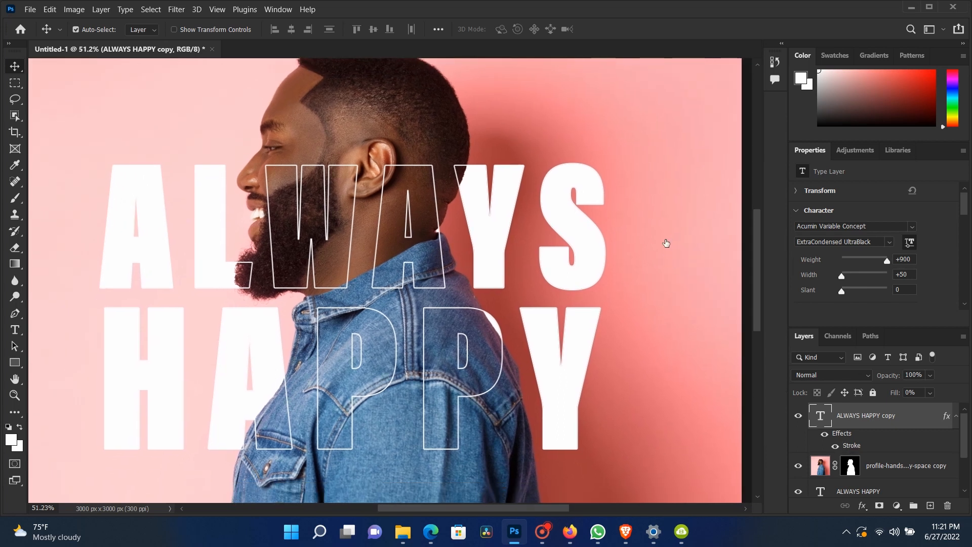
pyautogui.click(650, 209)
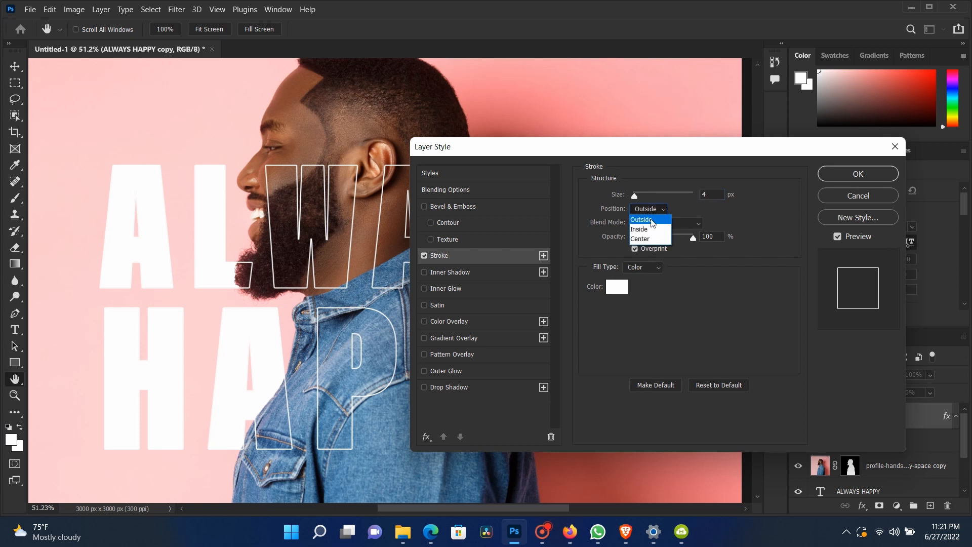
pyautogui.click(653, 223)
pyautogui.click(821, 176)
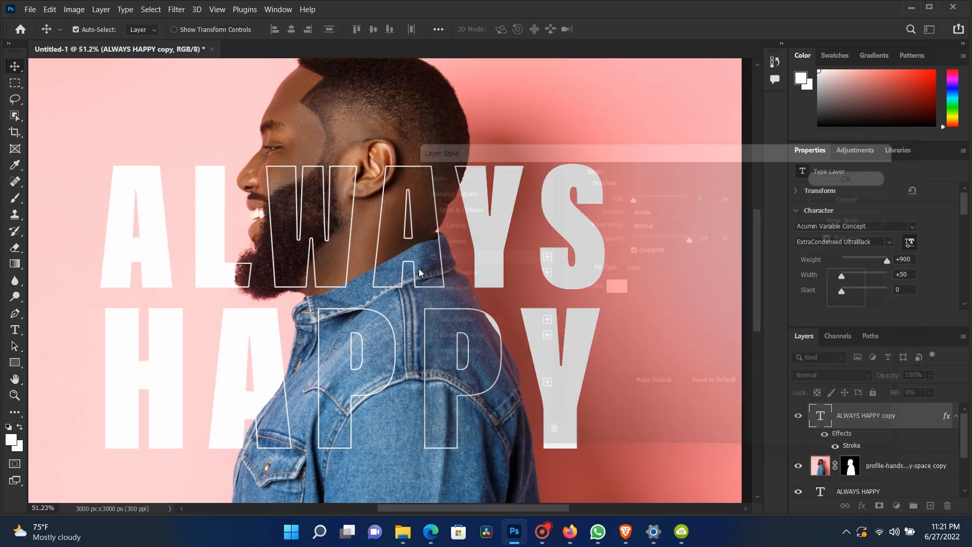
# Step: Zoom in and out to inspect the outlined text against the man
pyautogui.scroll(-3, 380, 313)
pyautogui.scroll(1, 380, 312)
pyautogui.moveTo(326, 308); pyautogui.dragTo(355, 263)
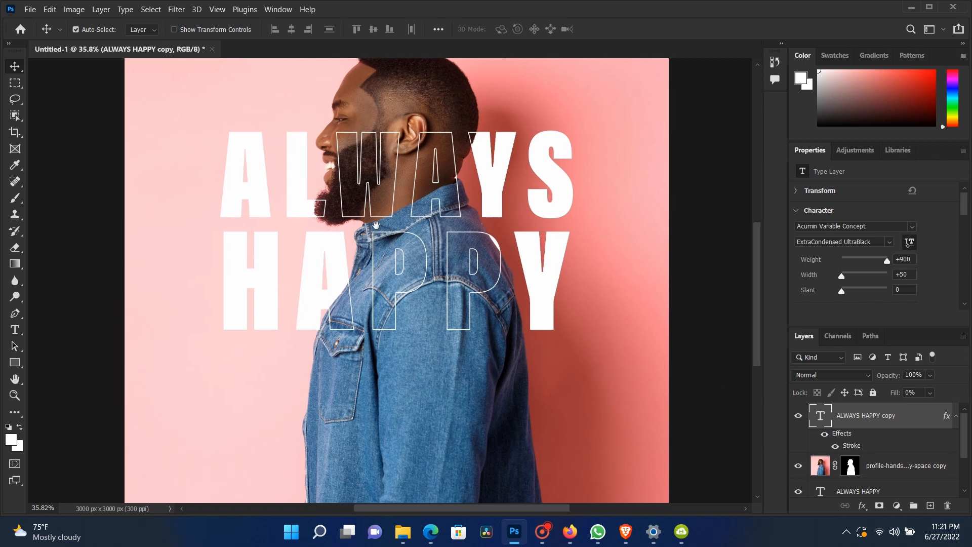
pyautogui.scroll(-5, 366, 299)
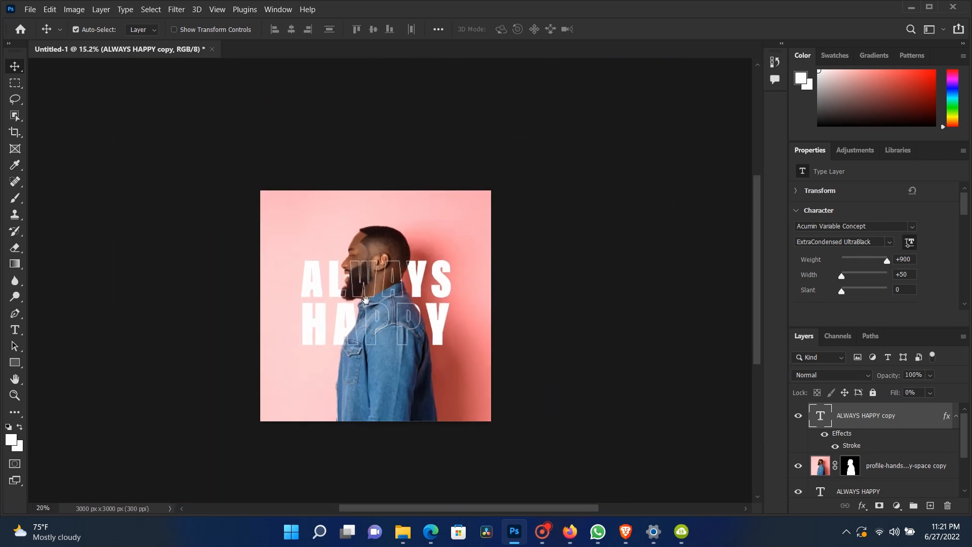
pyautogui.scroll(3, 366, 300)
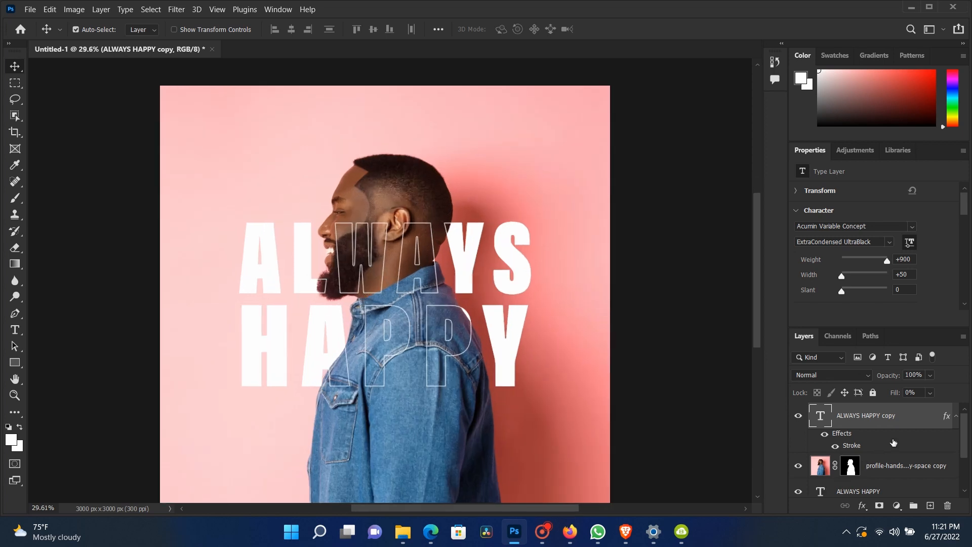
pyautogui.scroll(-2, 355, 345)
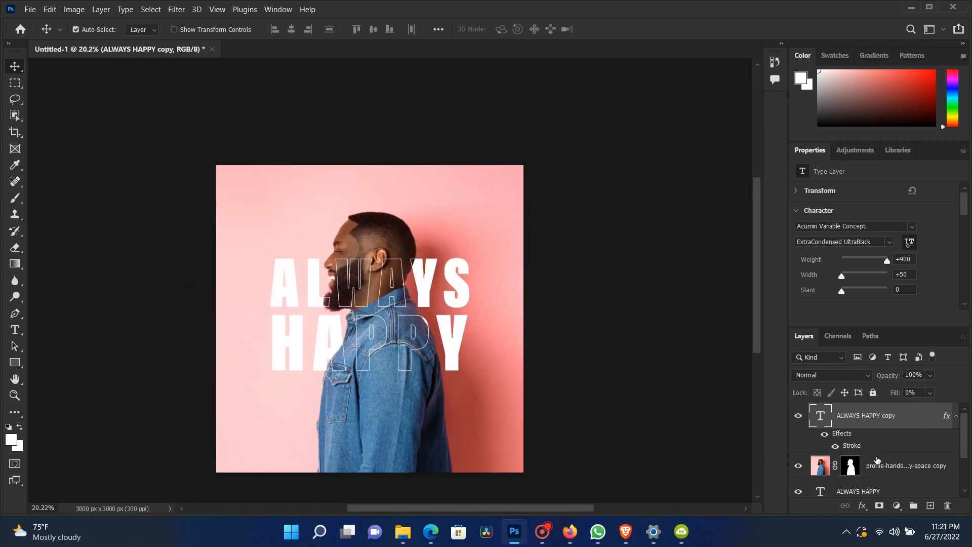
pyautogui.scroll(-2, 877, 460)
pyautogui.scroll(2, 881, 471)
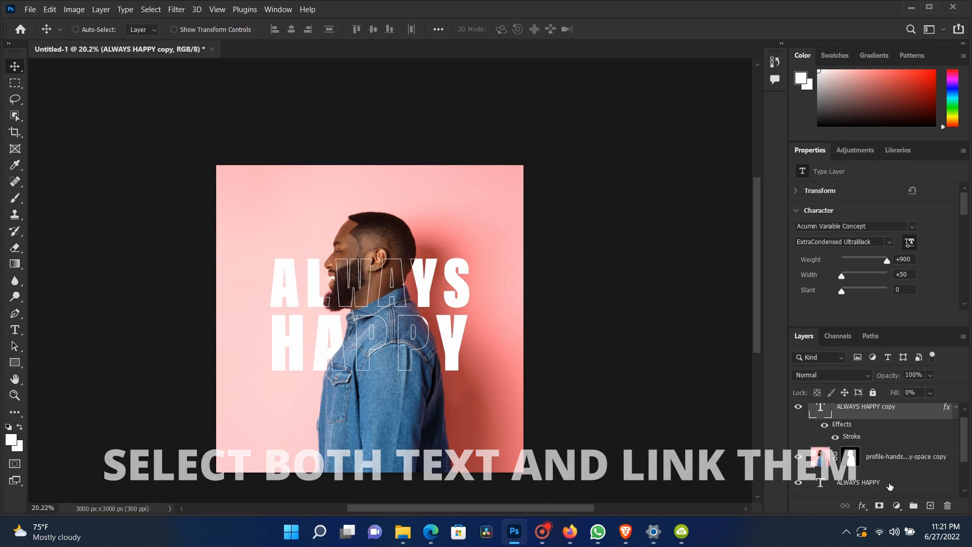
# Step: Select both ALWAYS HAPPY text layers and link them together
pyautogui.keyDown('ctrl'); pyautogui.click(890, 486); pyautogui.keyUp('ctrl')
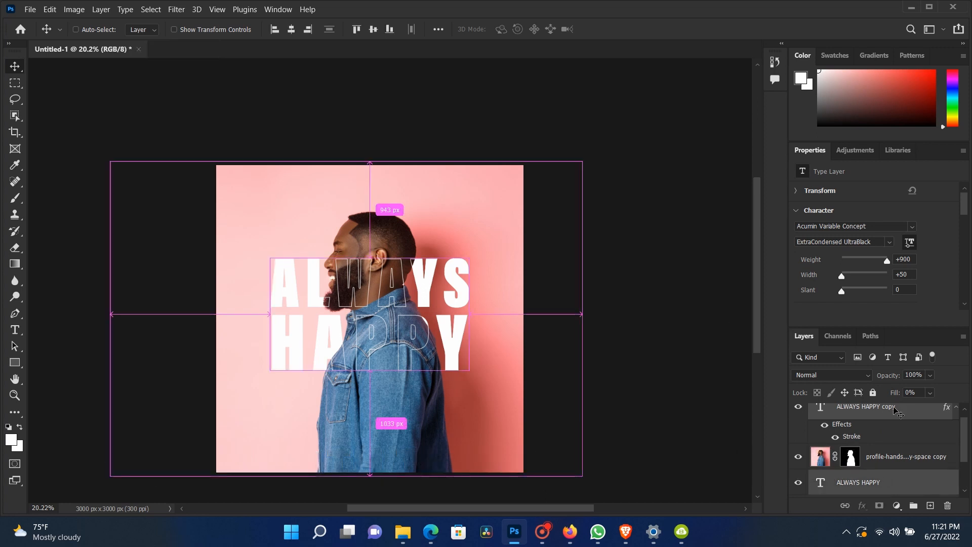
pyautogui.rightClick(879, 418)
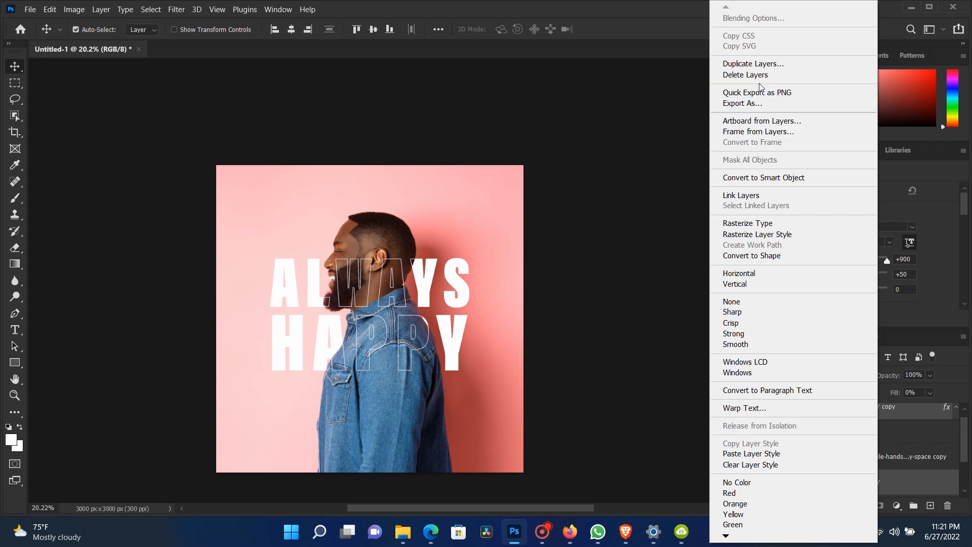
pyautogui.click(756, 195)
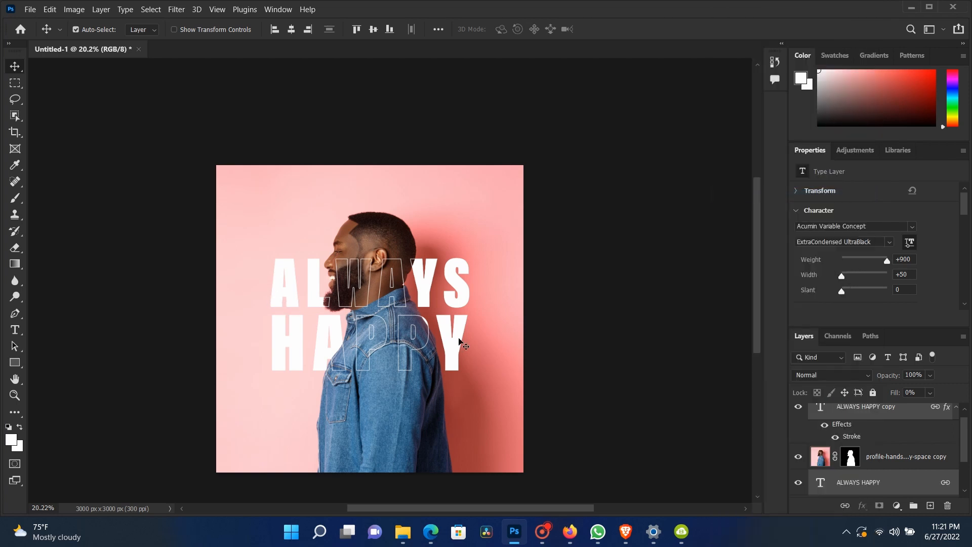
# Step: Scale the linked text layers up to about 131% and reposition them over the man
pyautogui.hotkey('ctrl', 't')
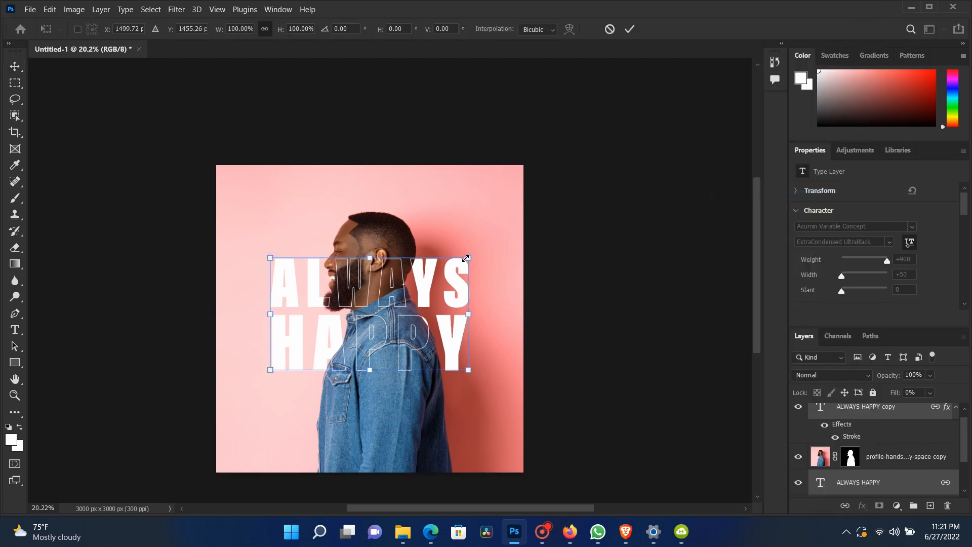
pyautogui.moveTo(466, 258); pyautogui.dragTo(496, 243)
pyautogui.moveTo(264, 245); pyautogui.dragTo(230, 225)
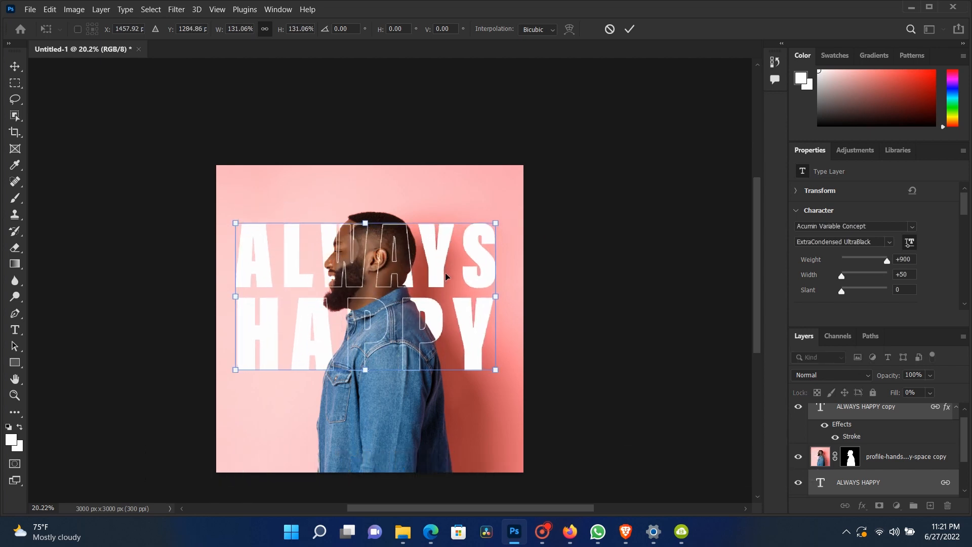
pyautogui.moveTo(444, 271); pyautogui.dragTo(440, 280)
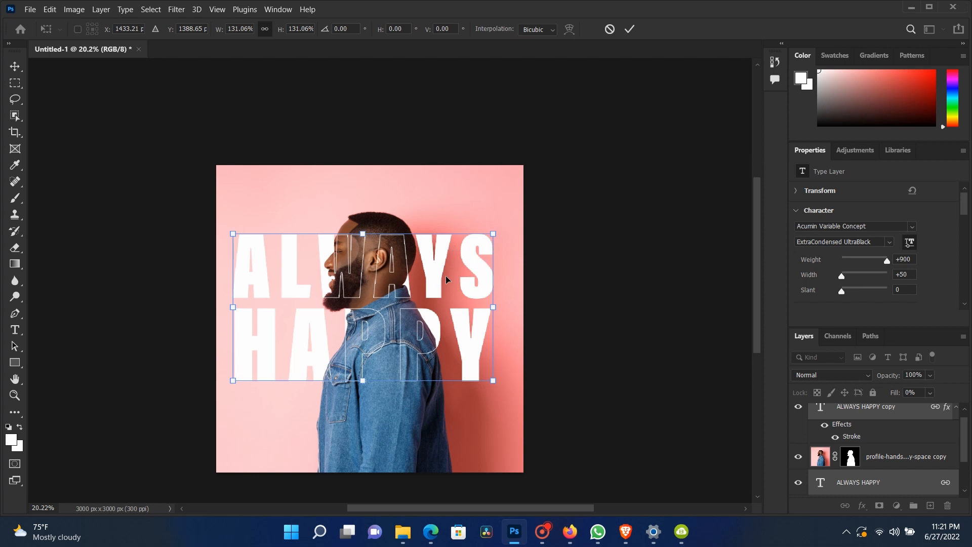
pyautogui.press('Return')
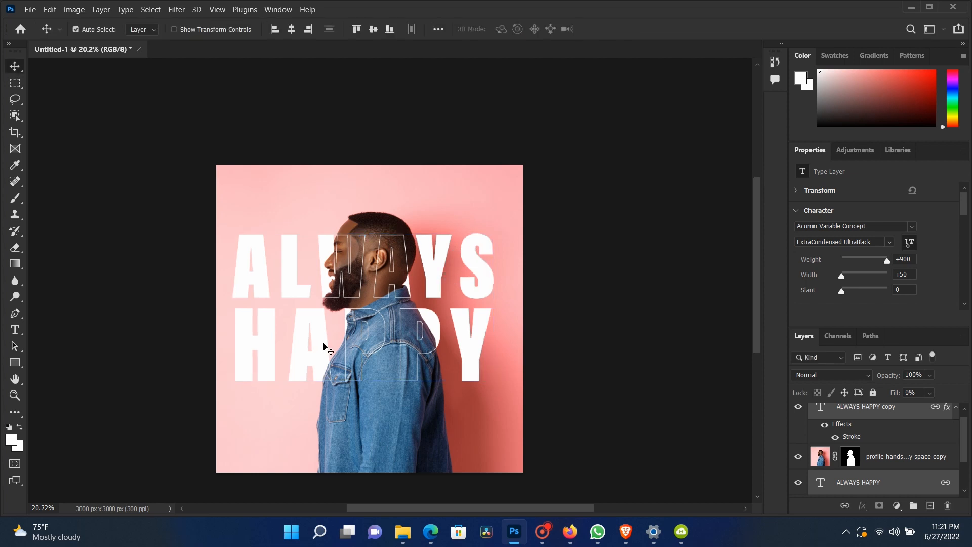
pyautogui.moveTo(432, 295); pyautogui.dragTo(439, 294)
# Step: Zoom in and out to review the finished poster
pyautogui.scroll(2, 365, 341)
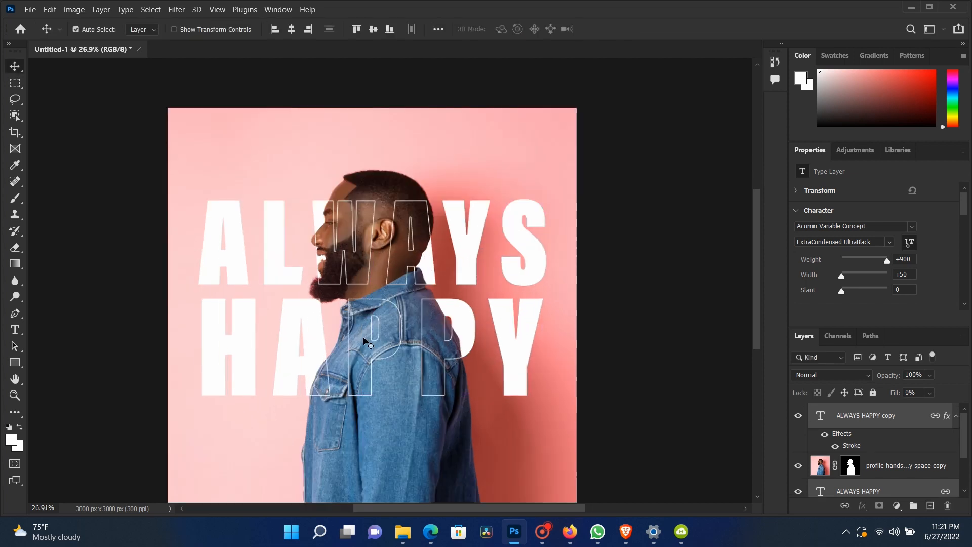
pyautogui.scroll(-2, 363, 336)
pyautogui.scroll(4, 363, 336)
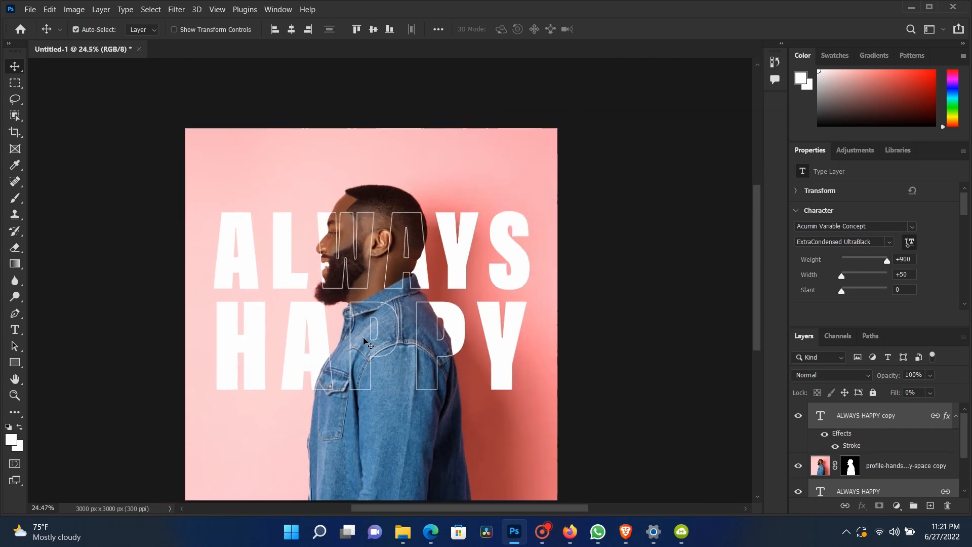
pyautogui.scroll(1, 364, 339)
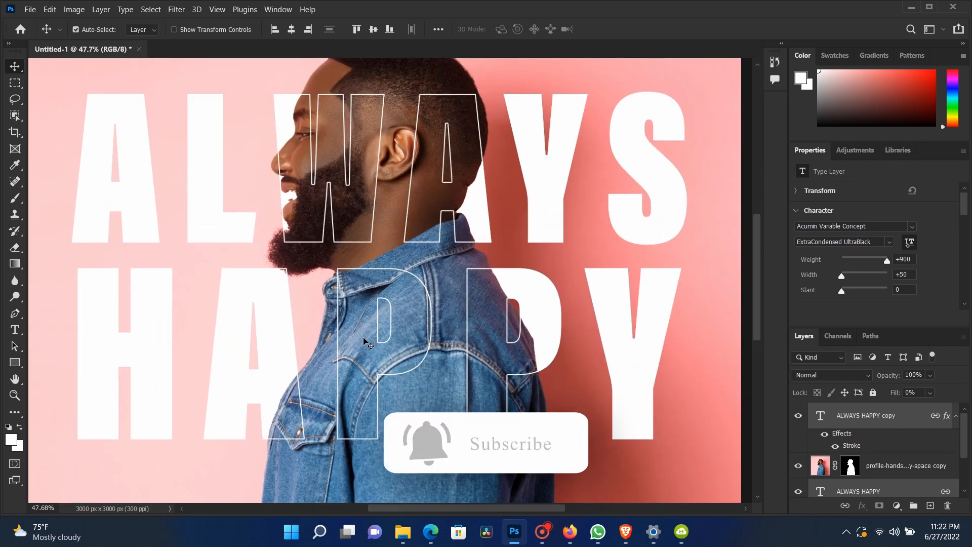
pyautogui.scroll(-2, 364, 339)
pyautogui.scroll(-4, 365, 341)
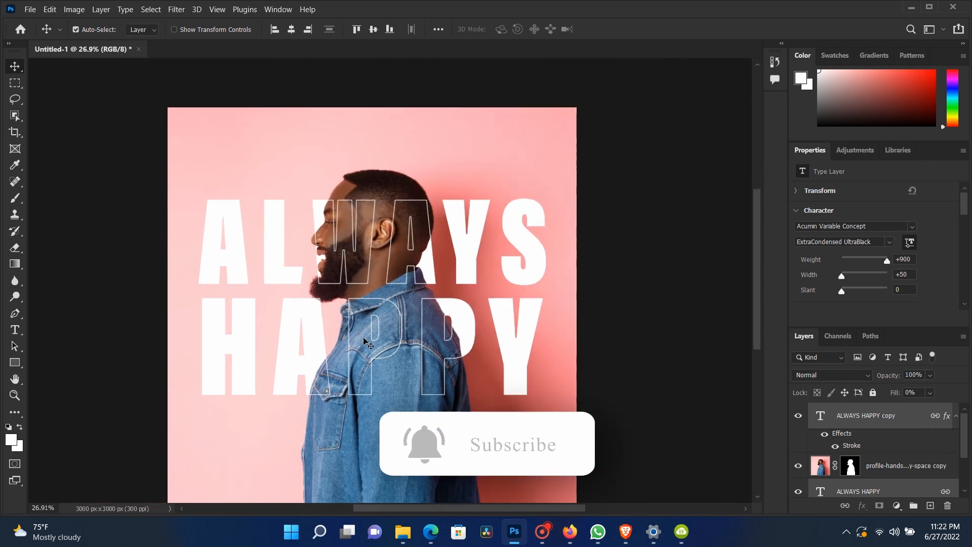
pyautogui.scroll(-1, 364, 340)
pyautogui.scroll(3, 364, 340)
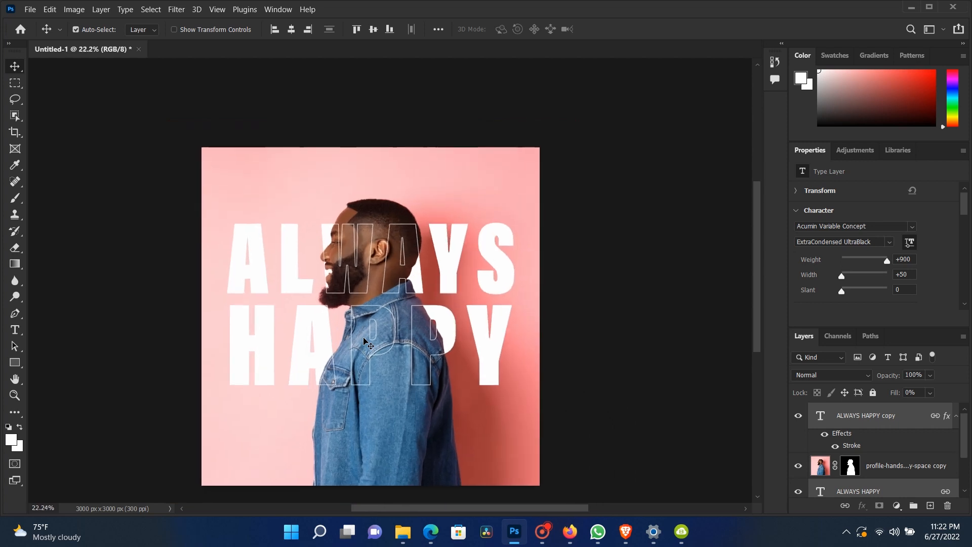
pyautogui.scroll(-3, 364, 341)
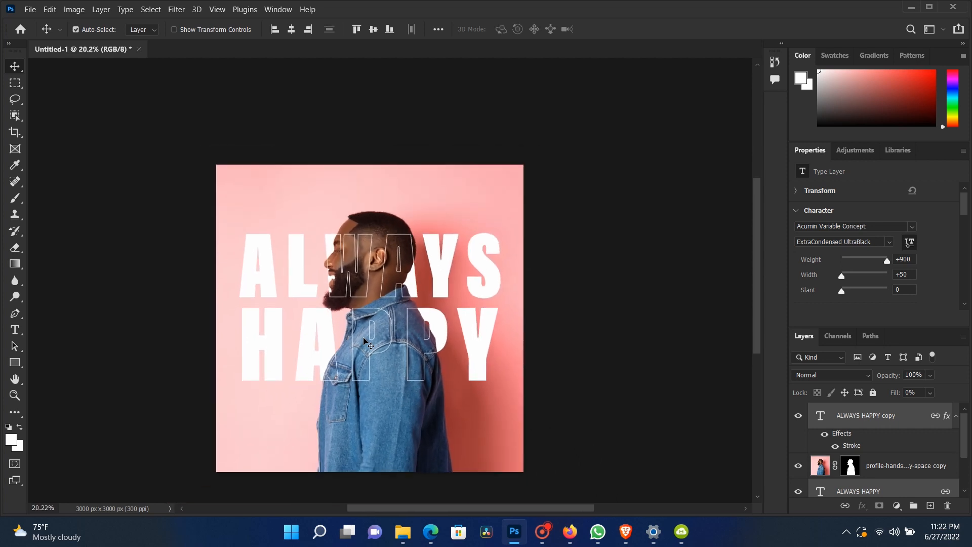
pyautogui.scroll(1, 364, 340)
pyautogui.scroll(1, 364, 340)
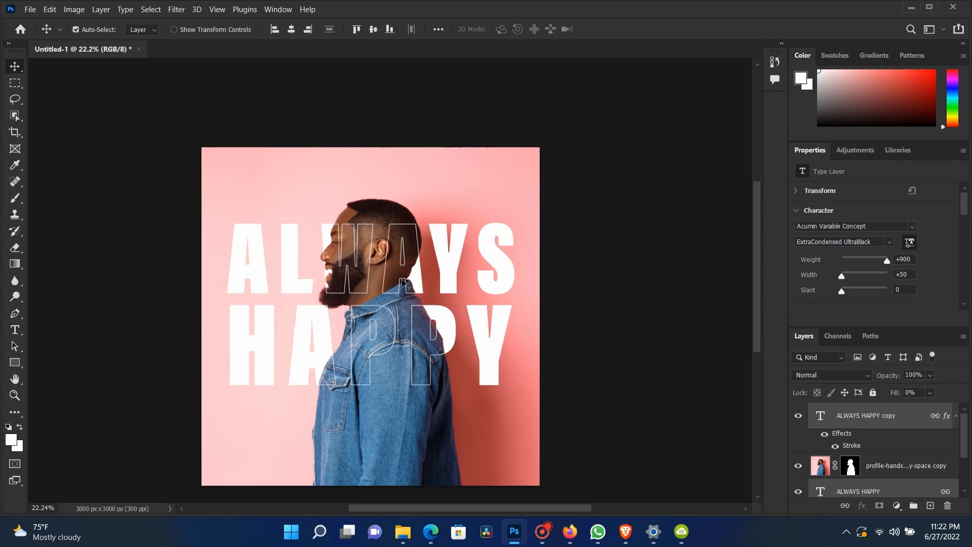